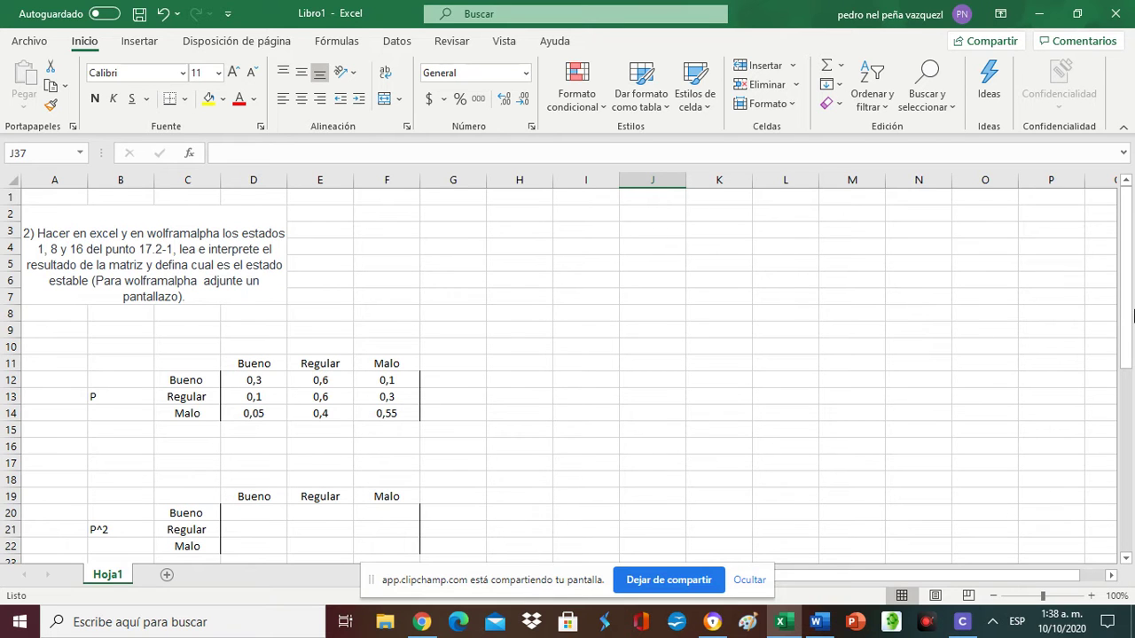
- Compute the P^2 matrix in D20:F22 with the array formula =MMULT(D12:F14;D12:F14), multiplying P by itself
drag(1126, 307, 1123, 379)
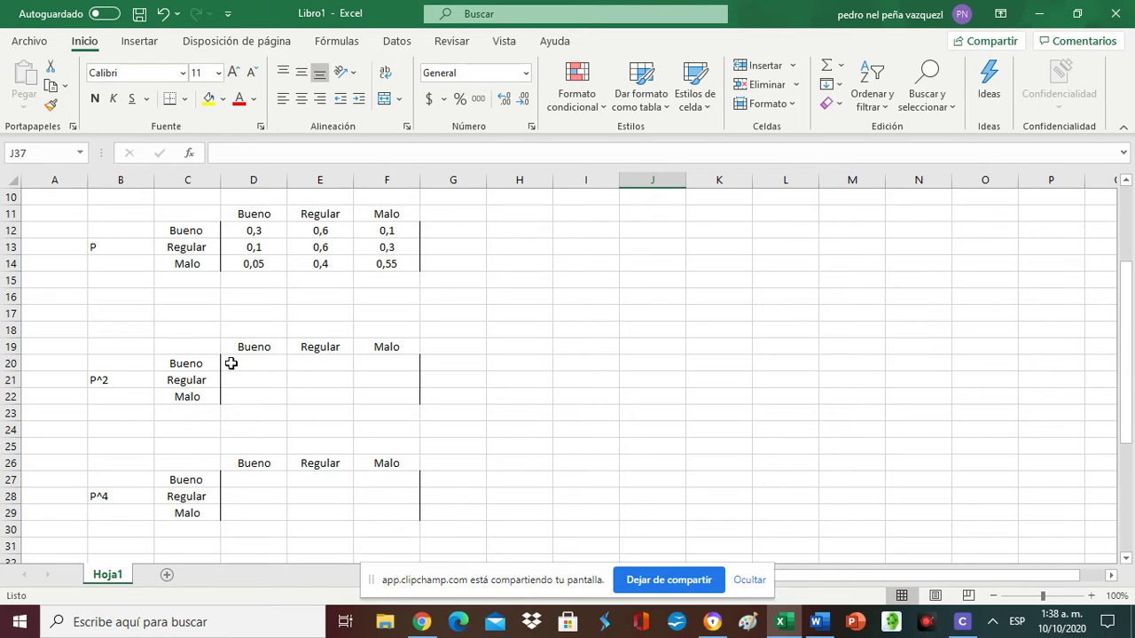
drag(230, 363, 391, 396)
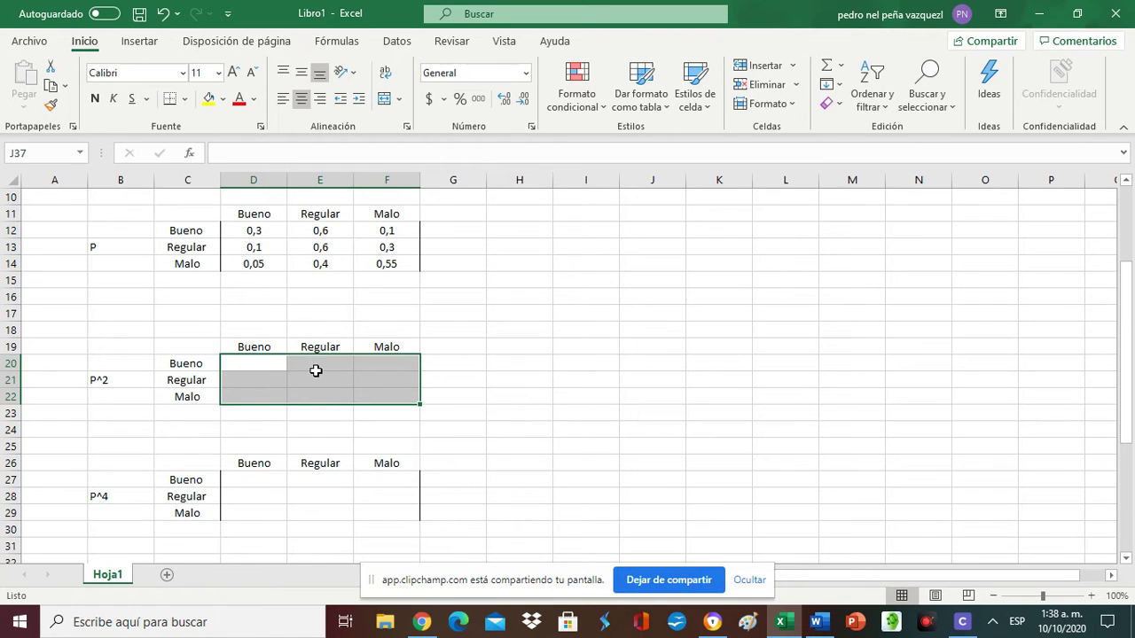
text(=)
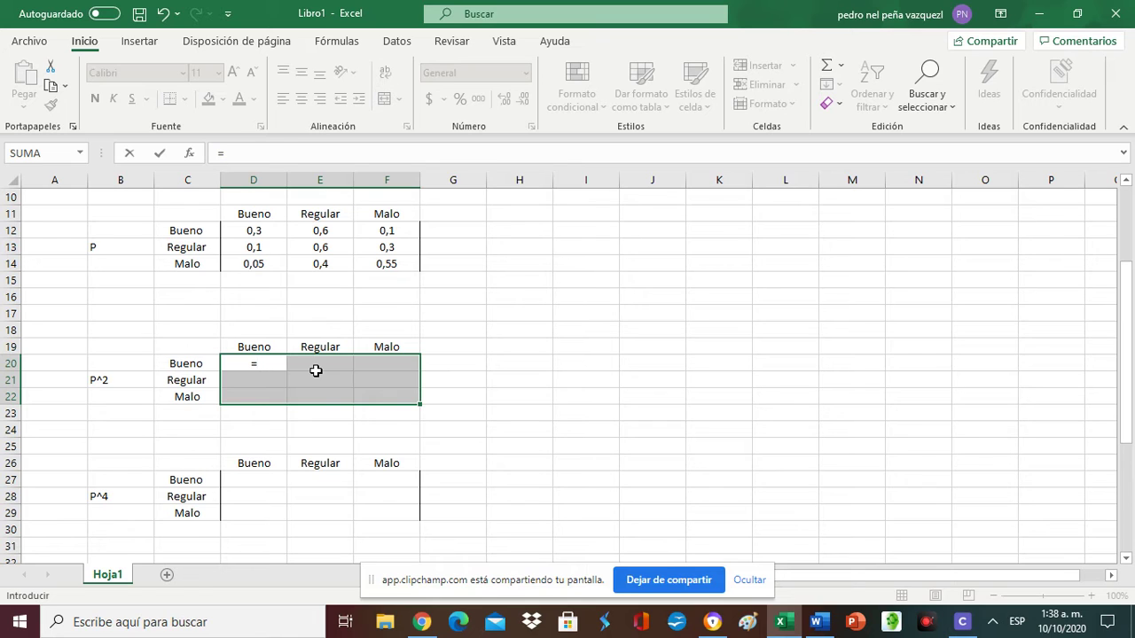
text(mm)
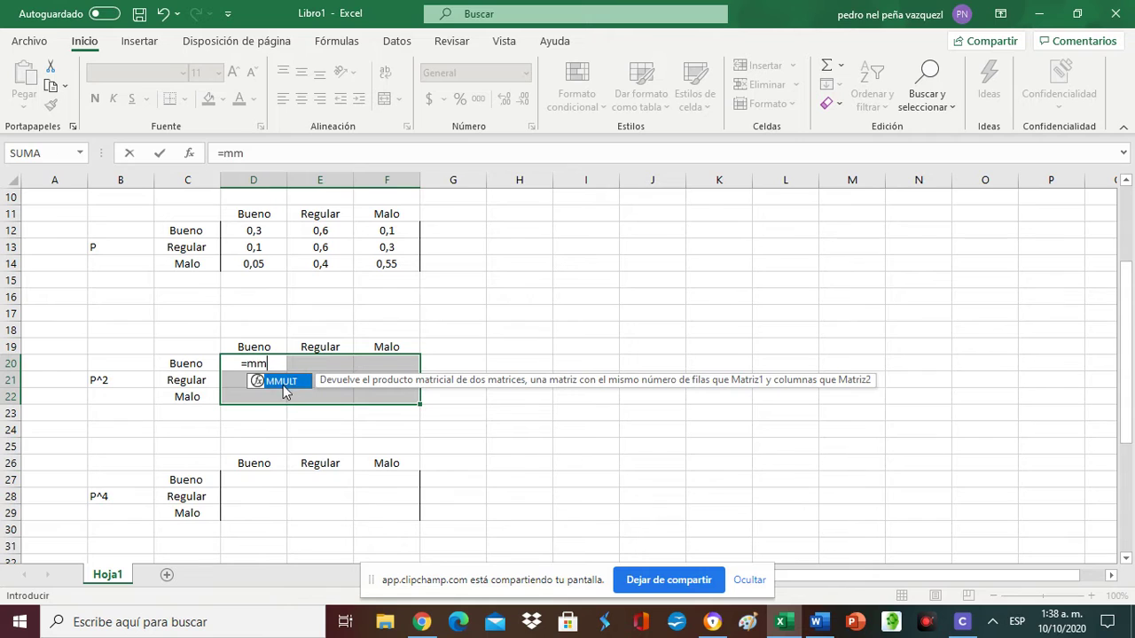
double_click(282, 383)
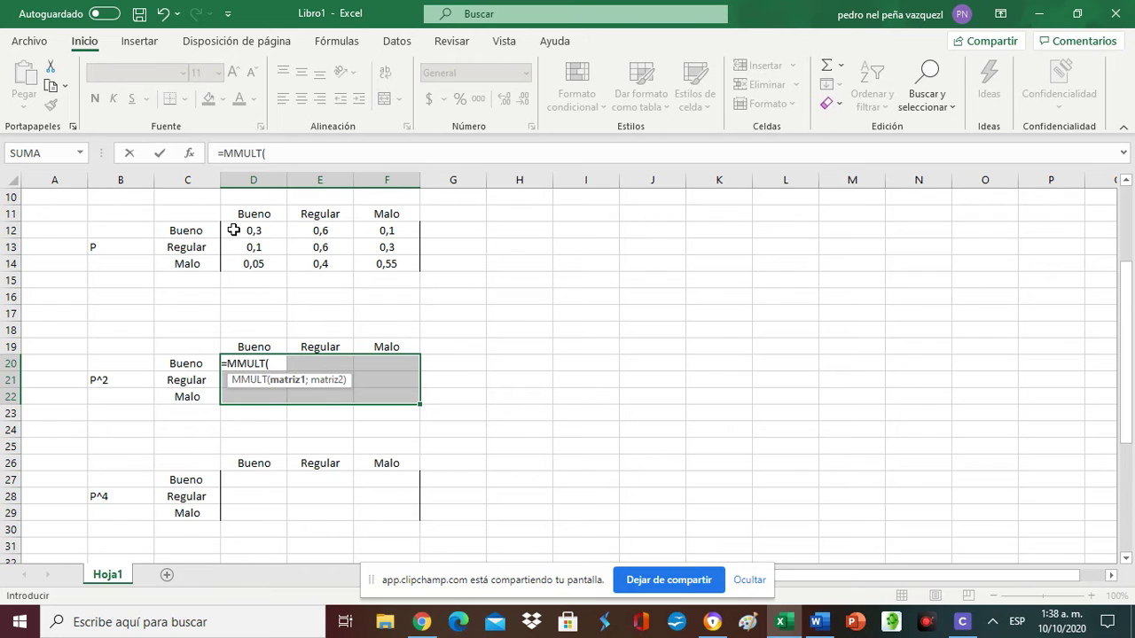
drag(233, 230, 369, 257)
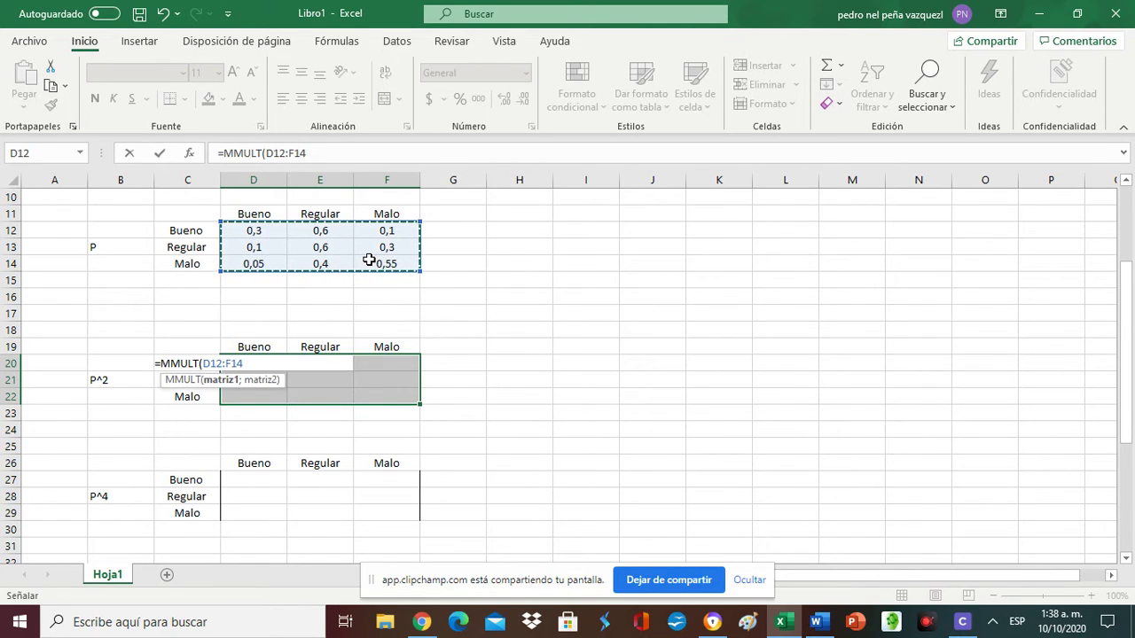
text(;)
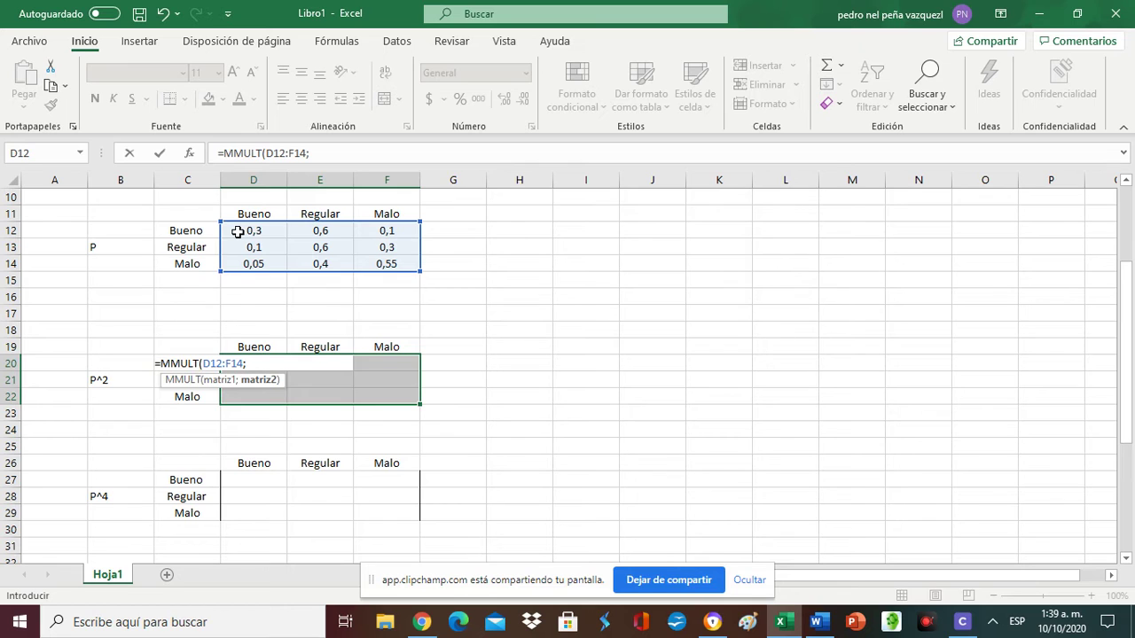
drag(238, 232, 378, 264)
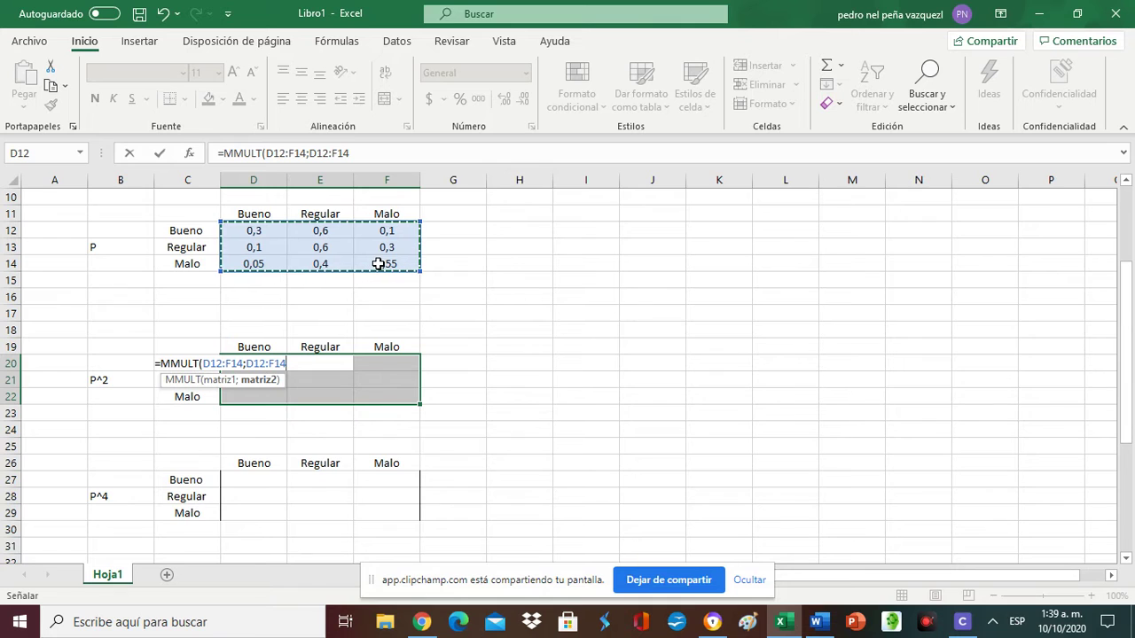
key(ctrl+shift+Return)
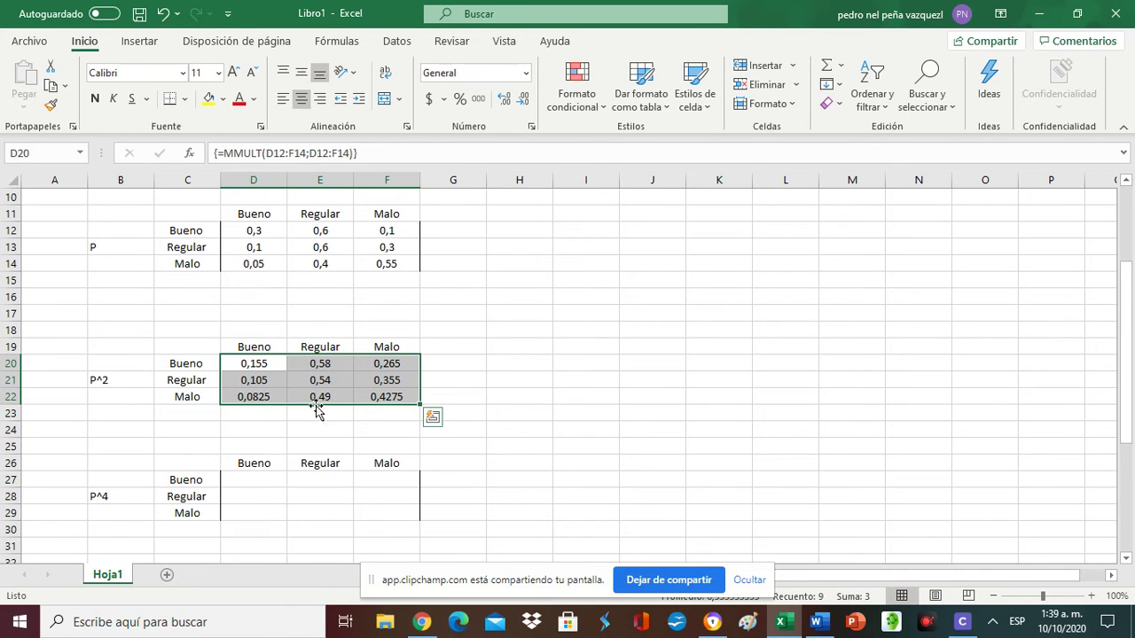
- Compute the P^4 matrix in D27:F29 with the array formula =MMULT(D20:F22;D20:F22), multiplying P^2 by itself
click(240, 484)
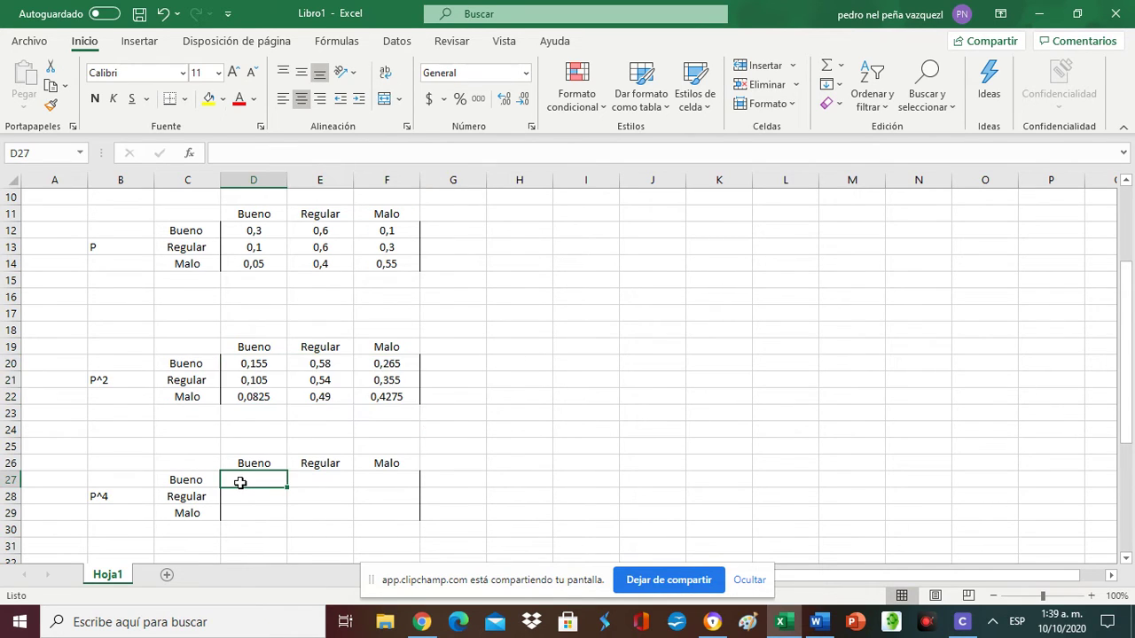
drag(240, 482, 389, 516)
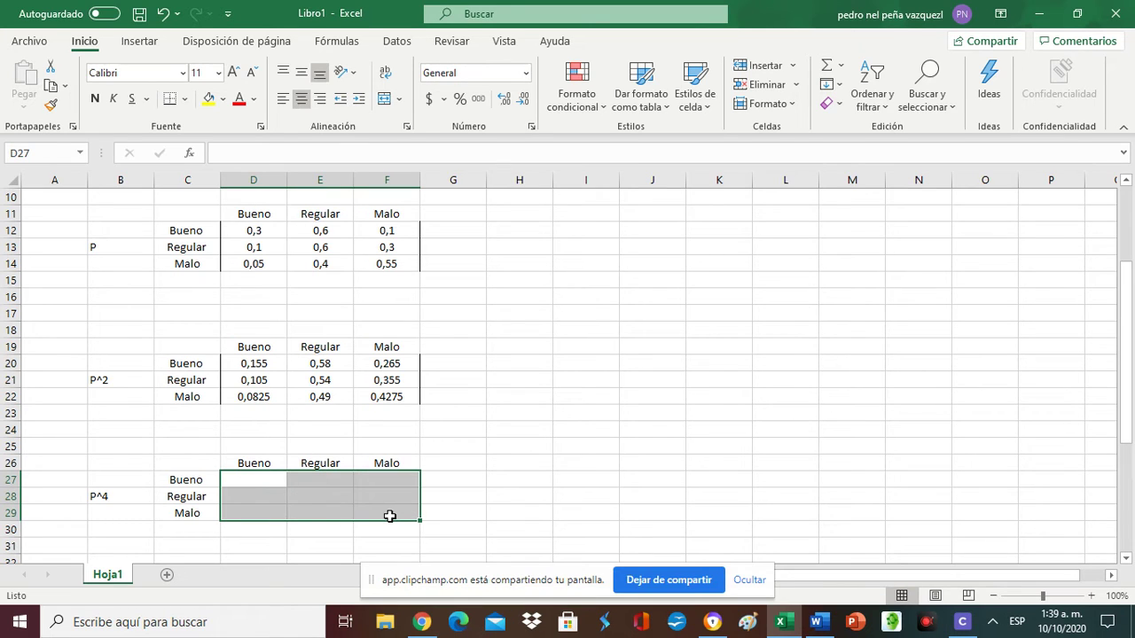
text(=)
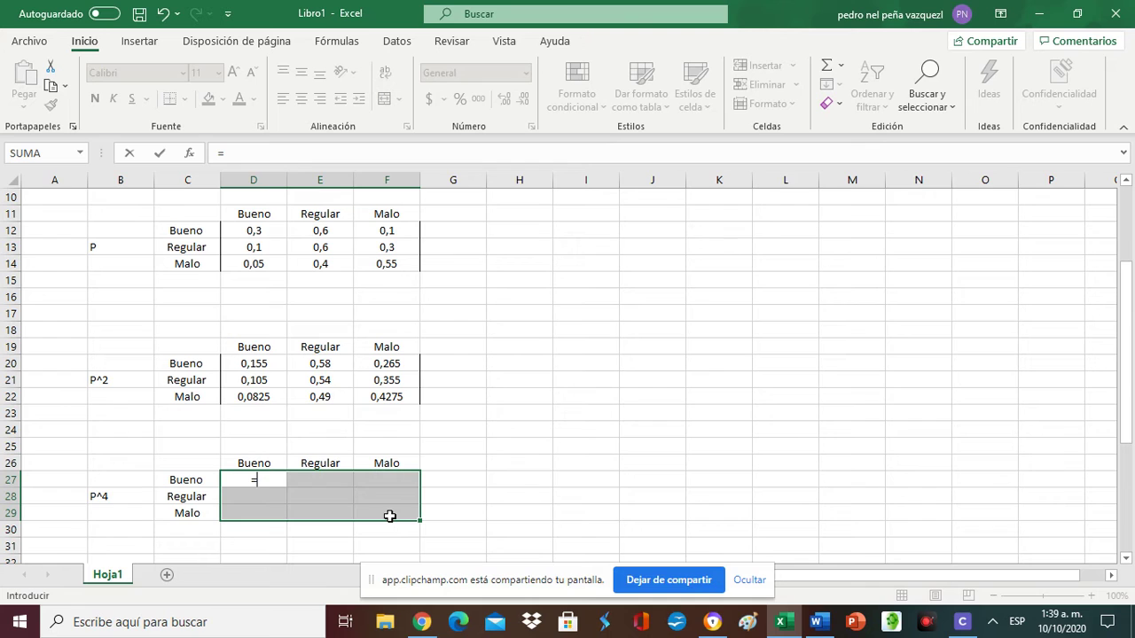
text(mm)
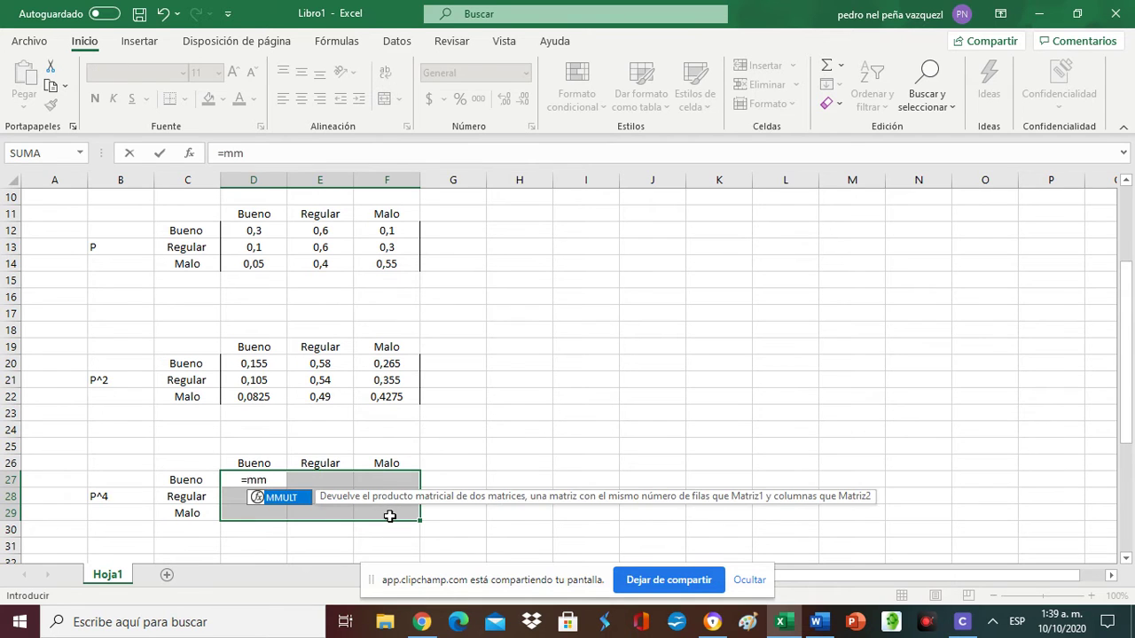
double_click(304, 498)
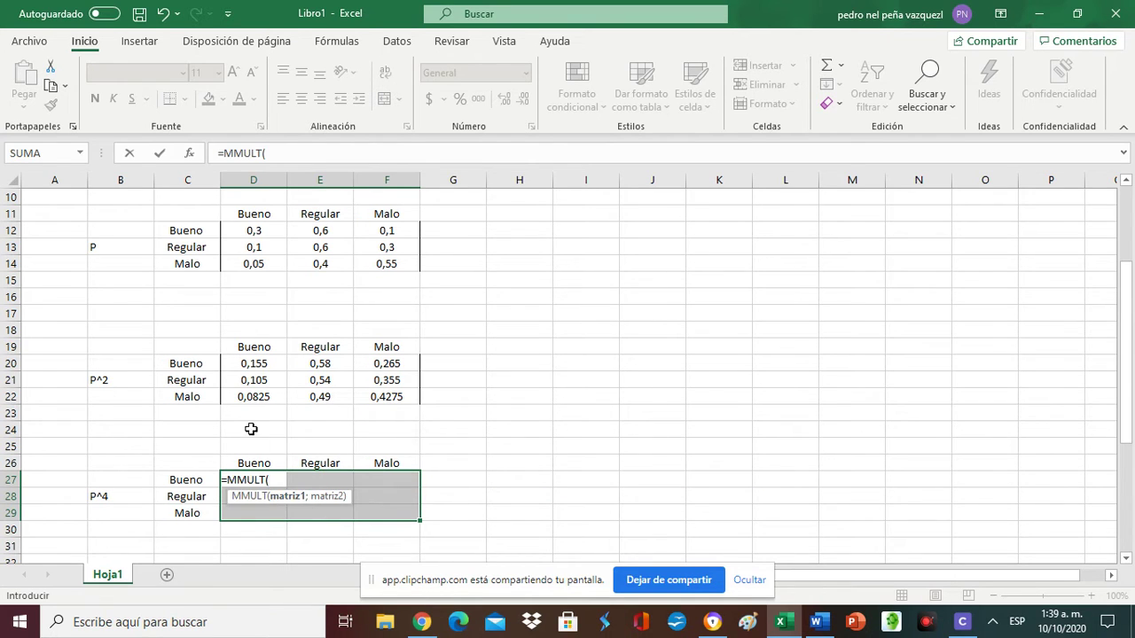
drag(238, 365, 372, 399)
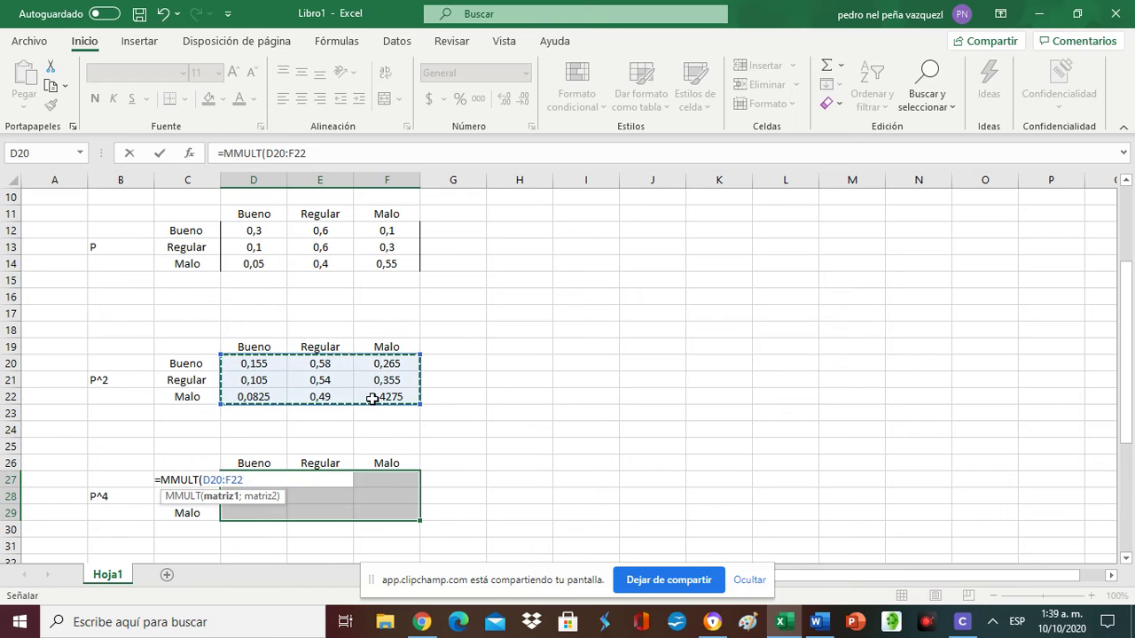
text(;)
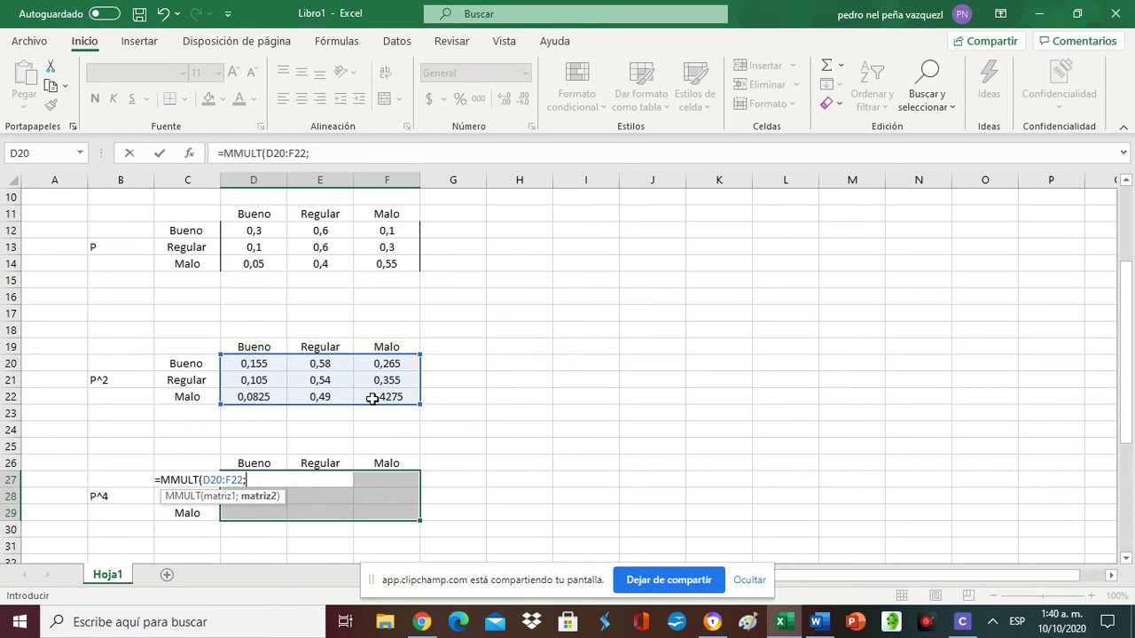
drag(241, 362, 375, 388)
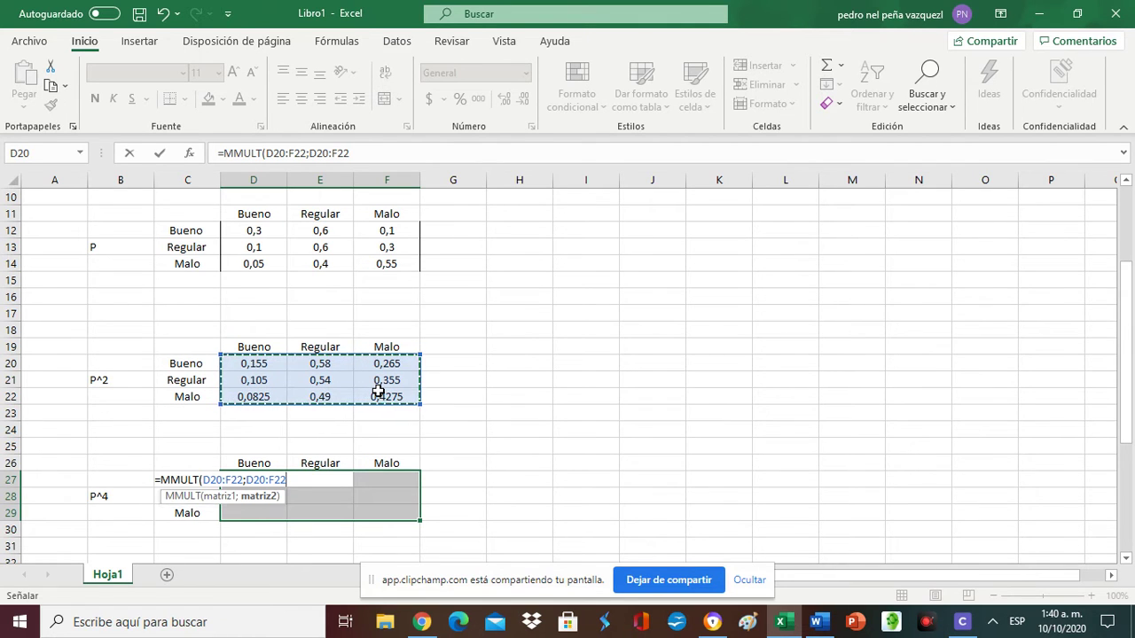
key(ctrl+shift+Return)
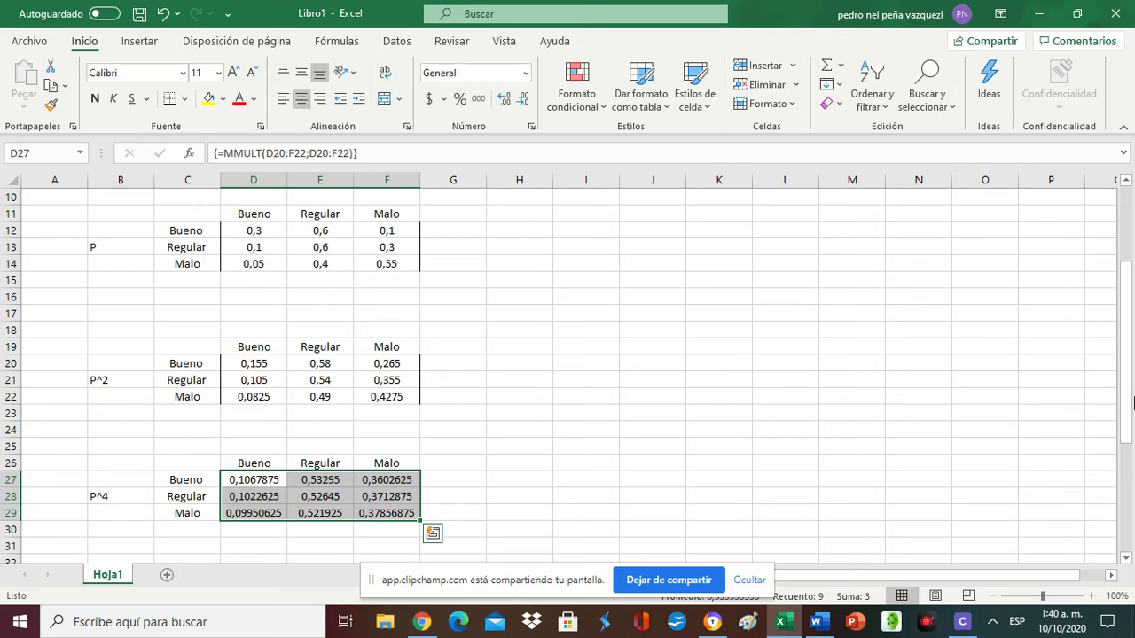
- Compute the P^8 matrix in D34:F36 with the formula =MMULT(D27:F29;D27:F29), multiplying P^4 by itself
drag(1133, 404, 1124, 502)
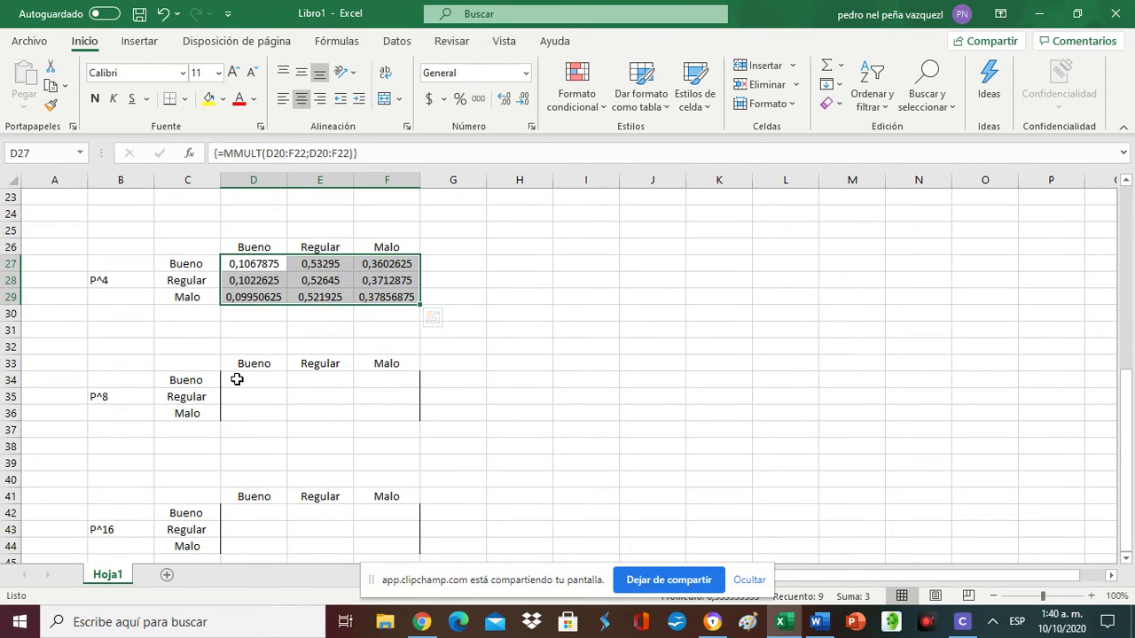
drag(237, 380, 377, 423)
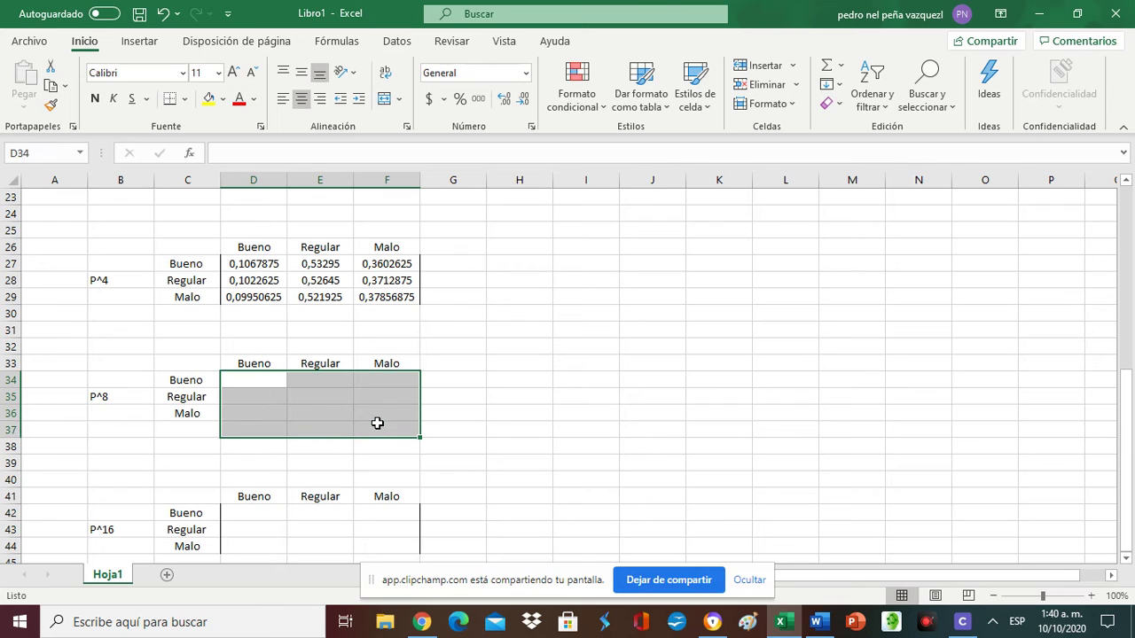
click(499, 434)
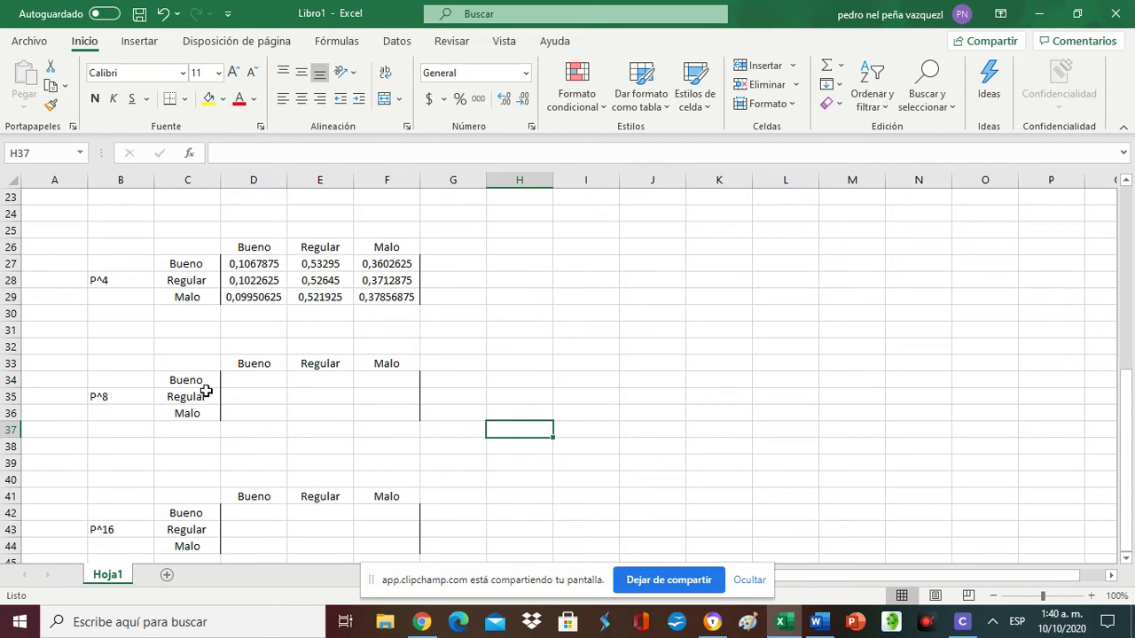
drag(231, 379, 375, 409)
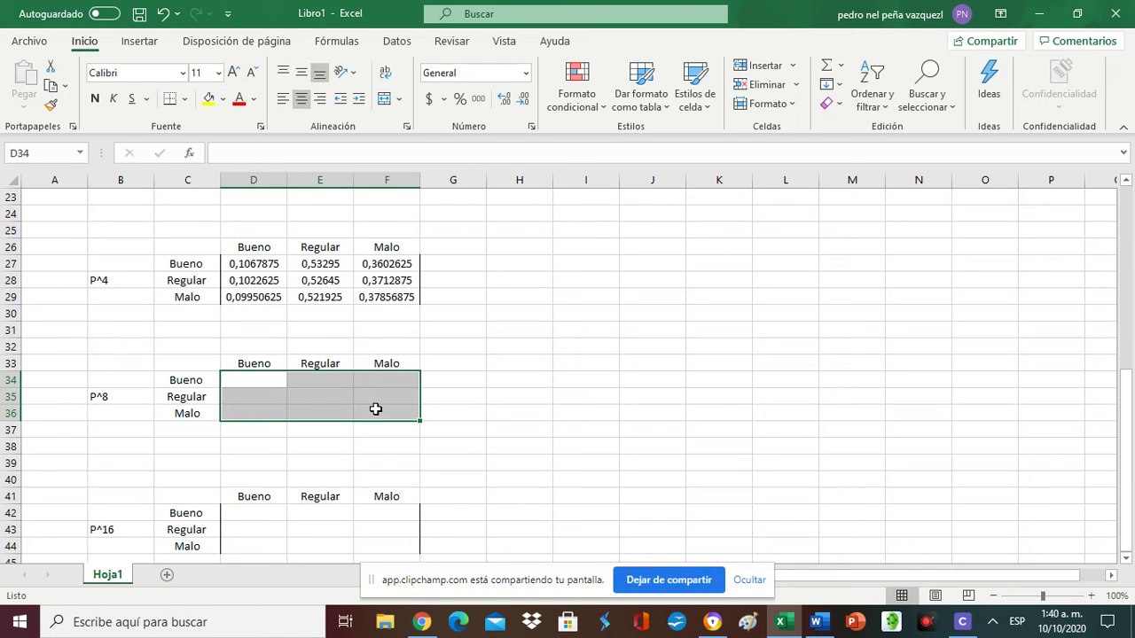
text(=)
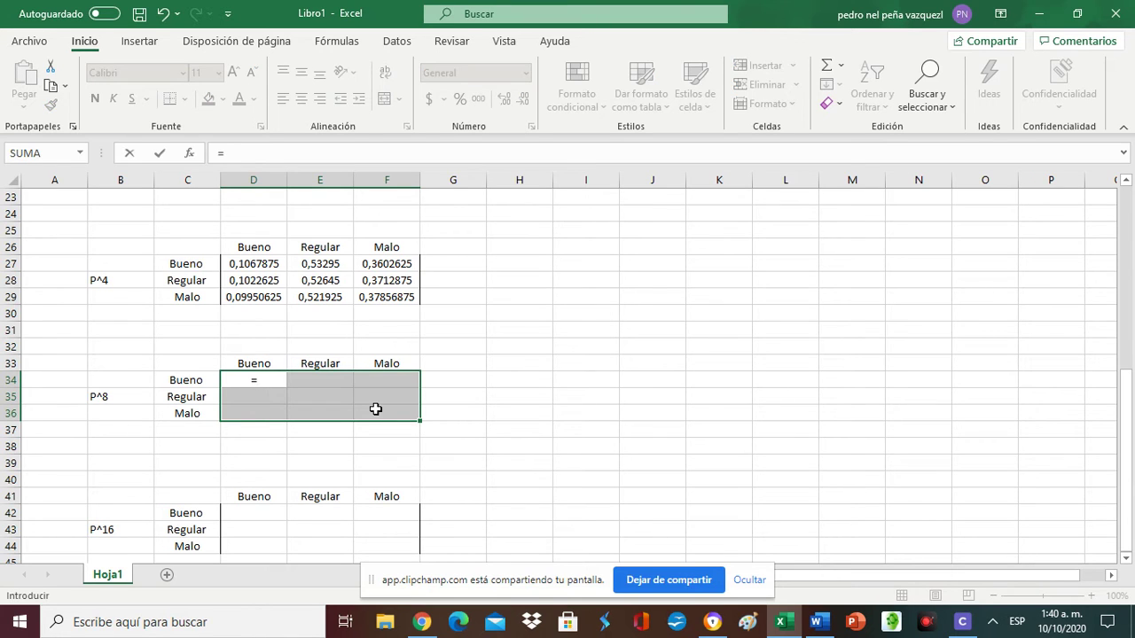
text(mm)
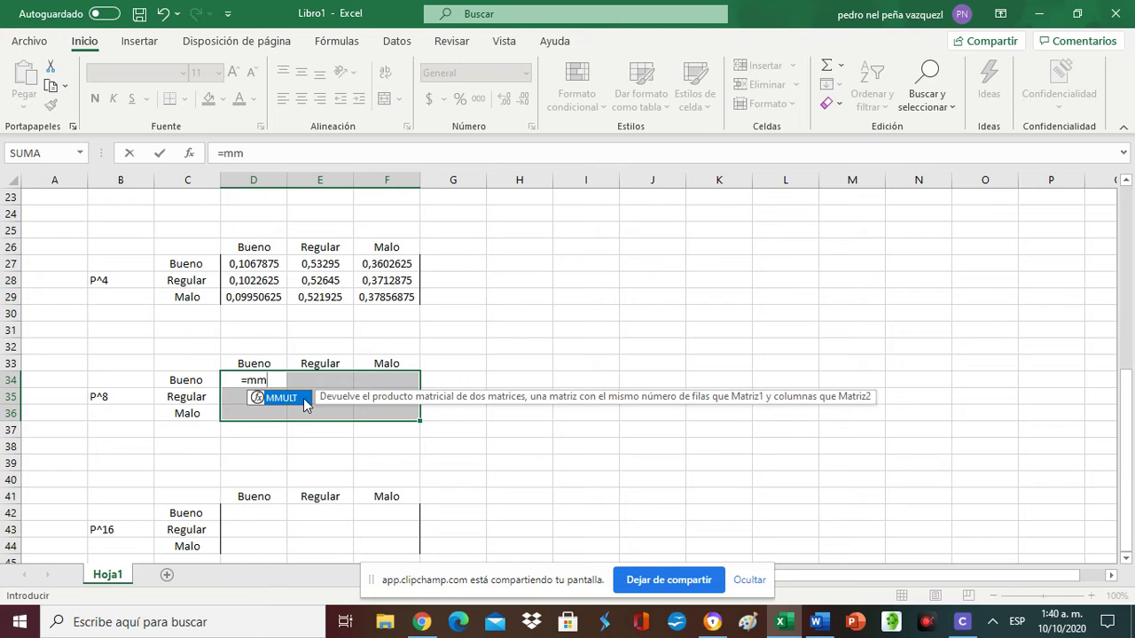
double_click(304, 399)
click(237, 264)
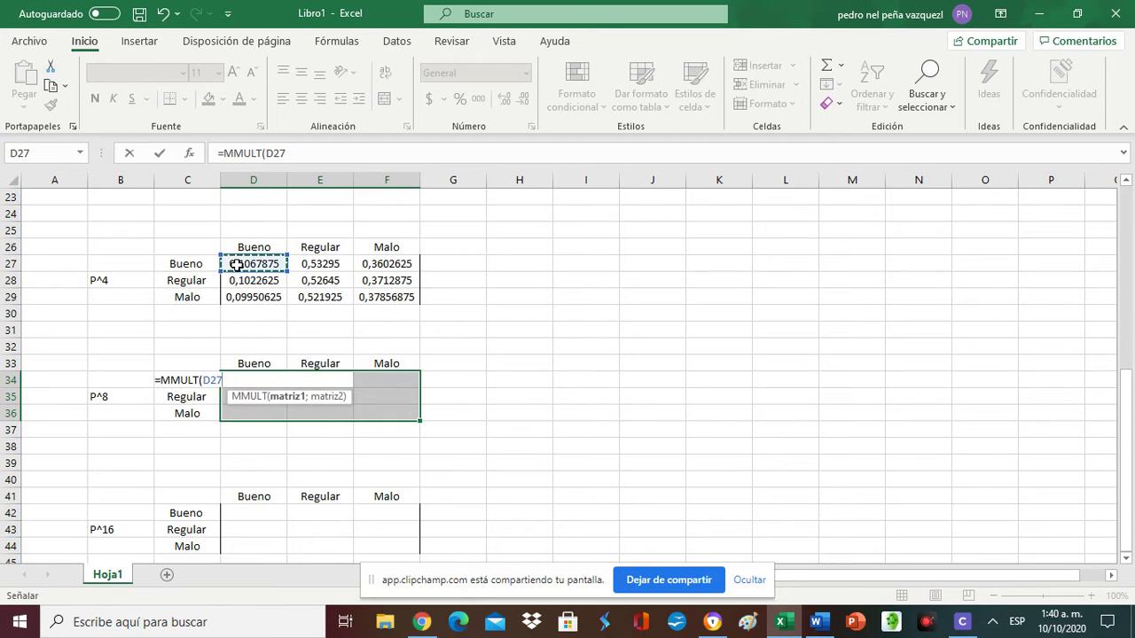
drag(236, 264, 383, 292)
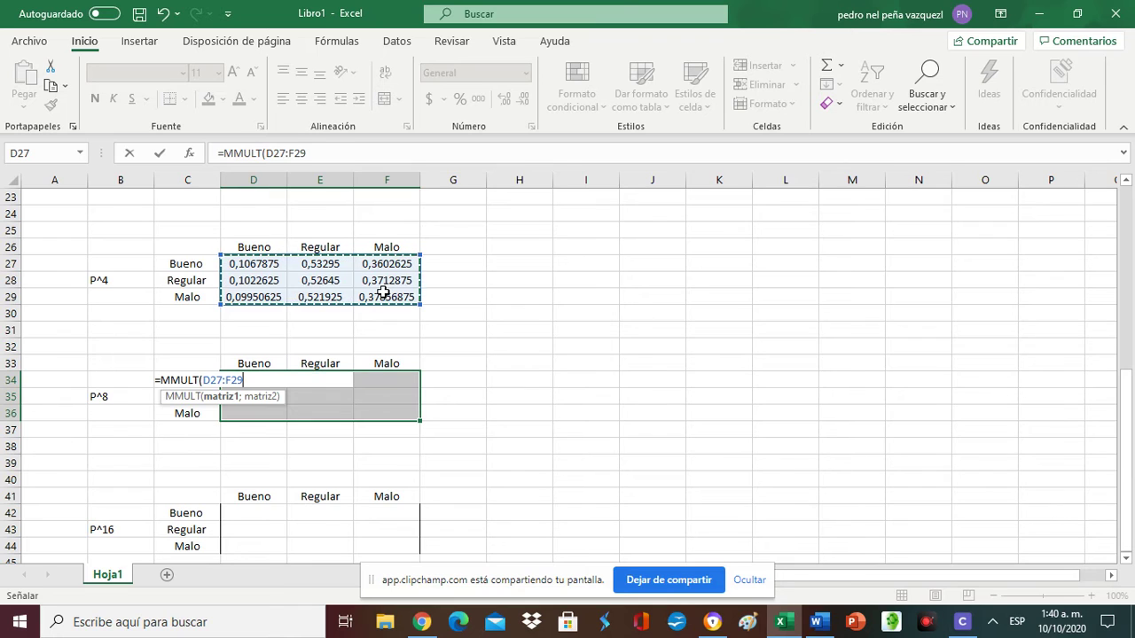
text(;)
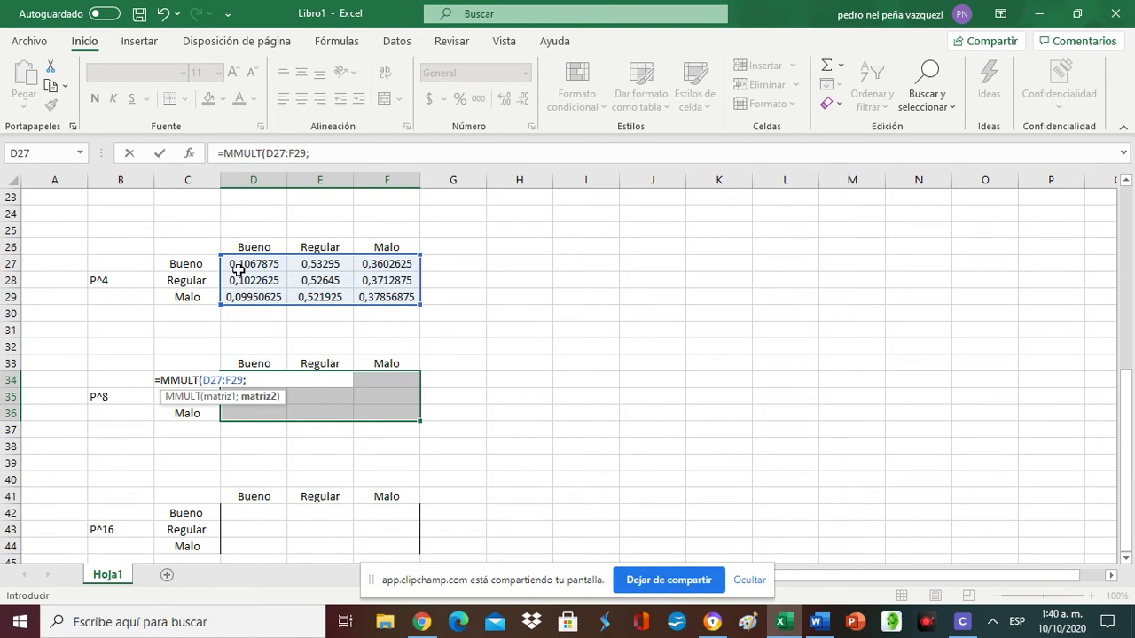
drag(237, 268, 384, 293)
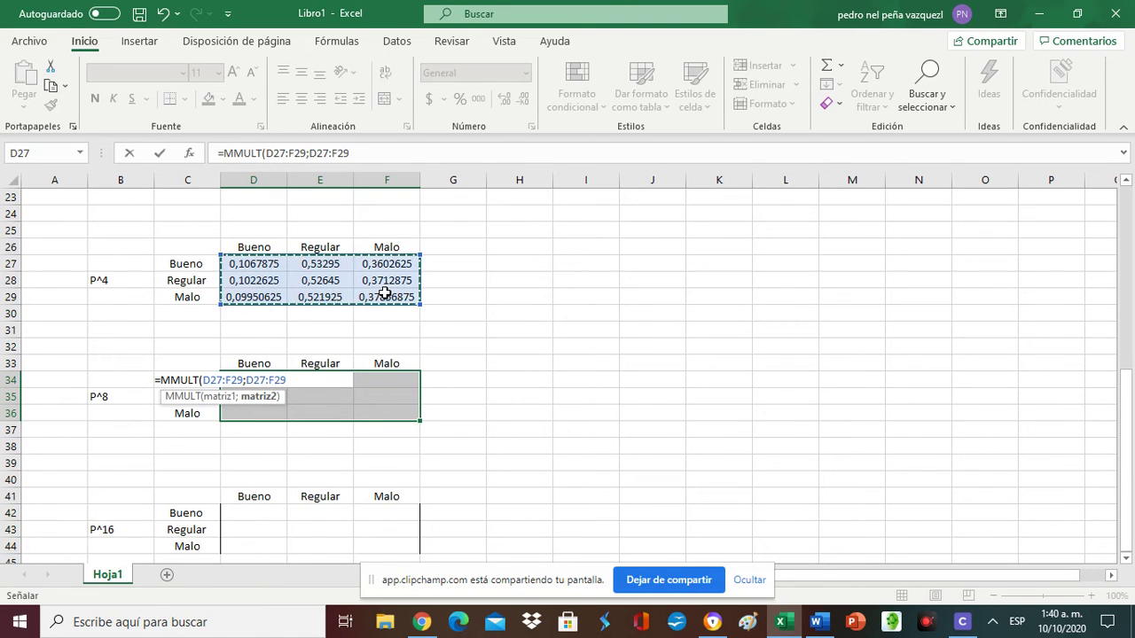
text())
key(Return)
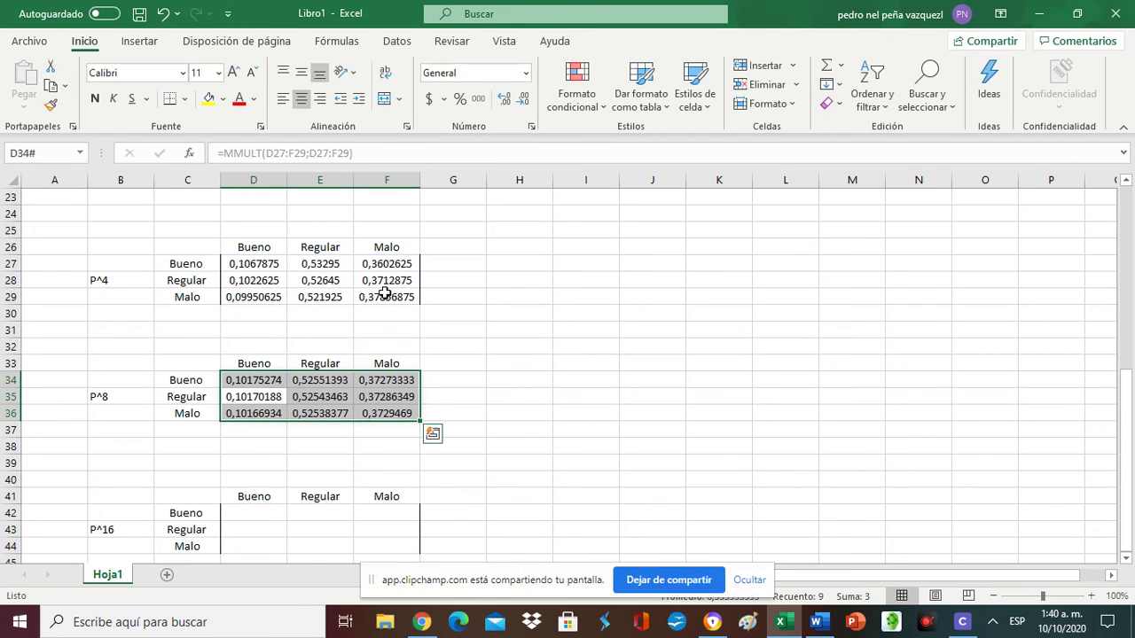
- Re-enter the P^8 formula in D34 as a braced array formula, keeping D27:F29 for both matrices
click(255, 381)
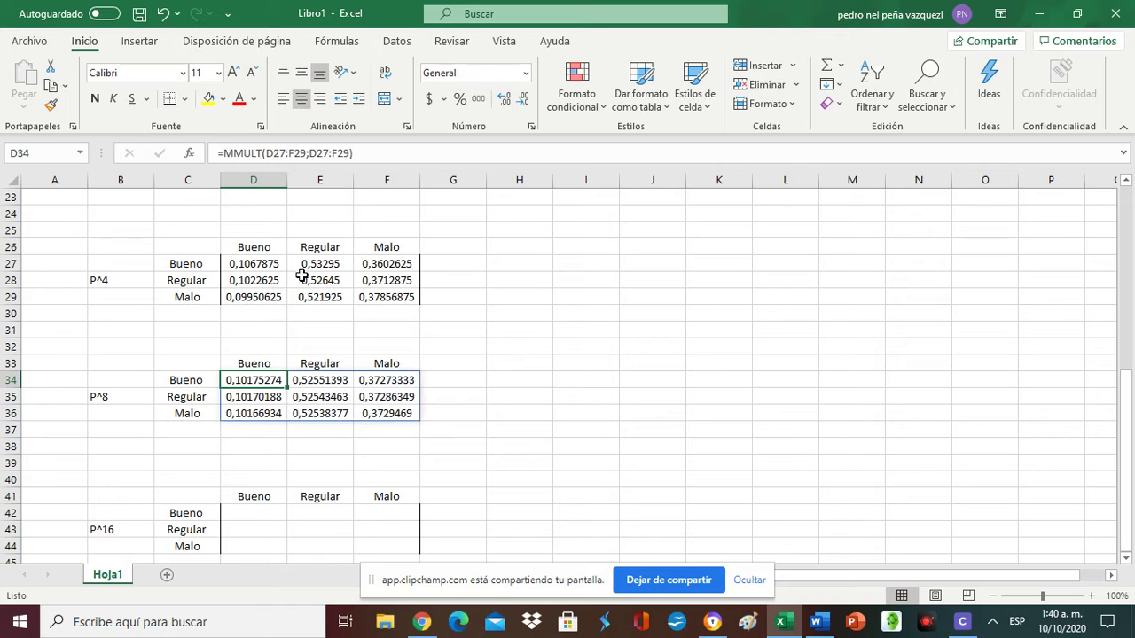
double_click(269, 382)
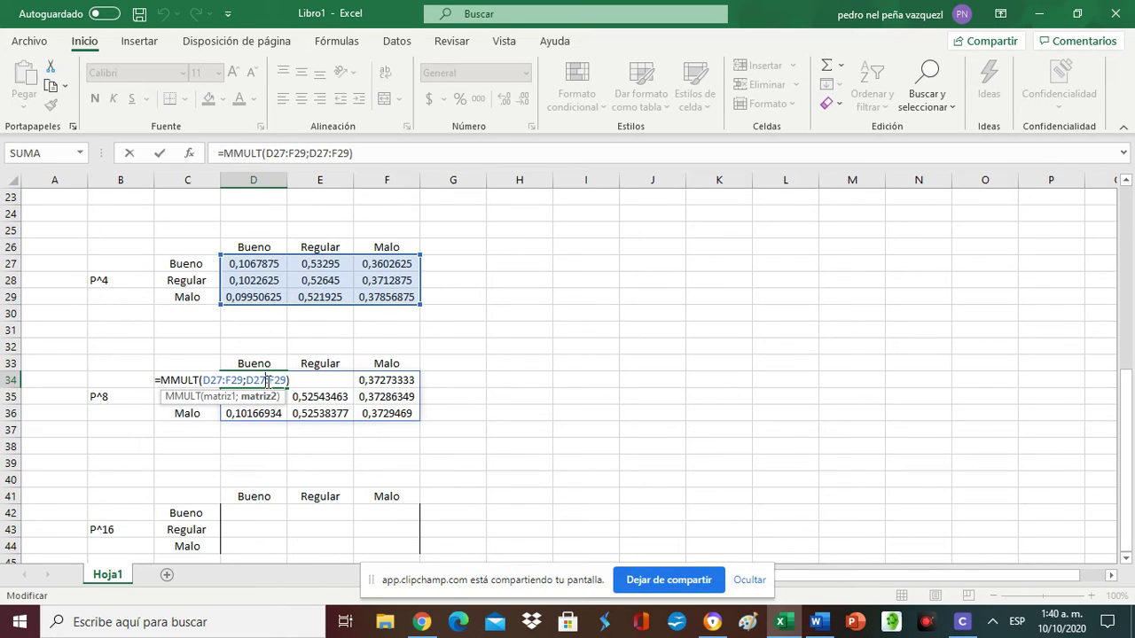
key(ctrl+shift+Return)
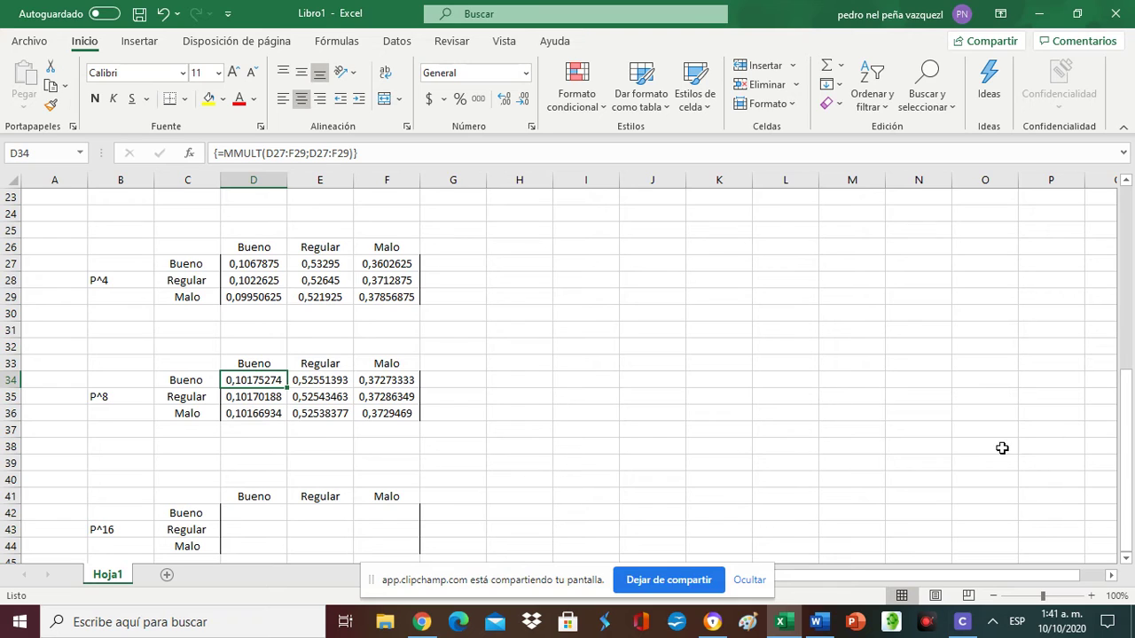
- Compute the P^16 matrix in D42:F44 with the array formula =MMULT(D34:F36;D34:F36), multiplying P^8 by itself
click(248, 512)
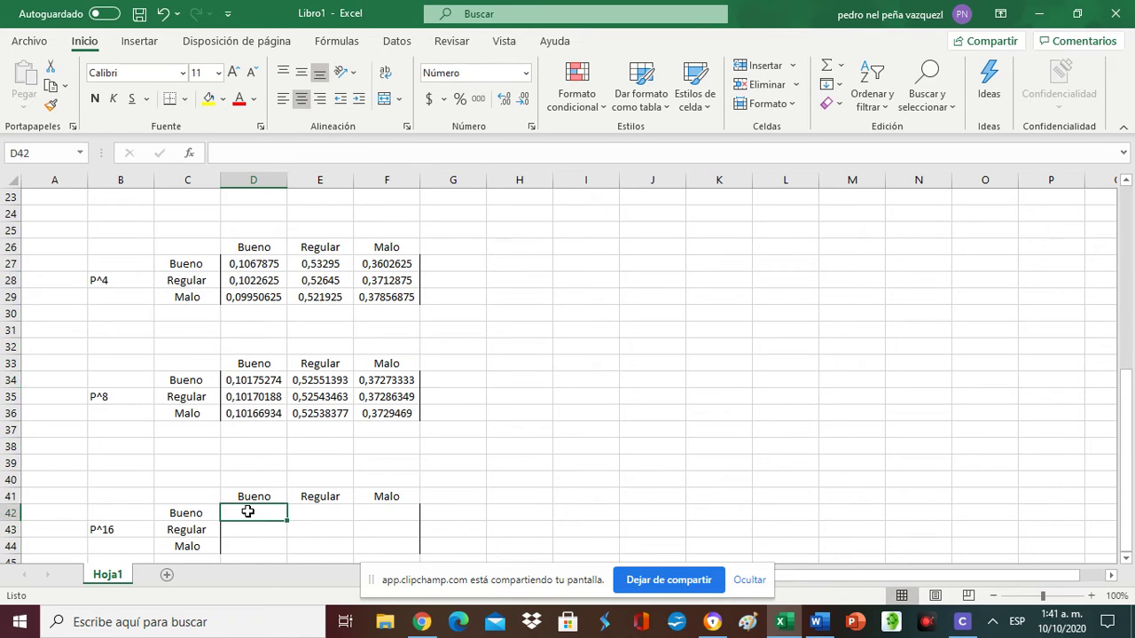
drag(249, 512, 389, 544)
text(=)
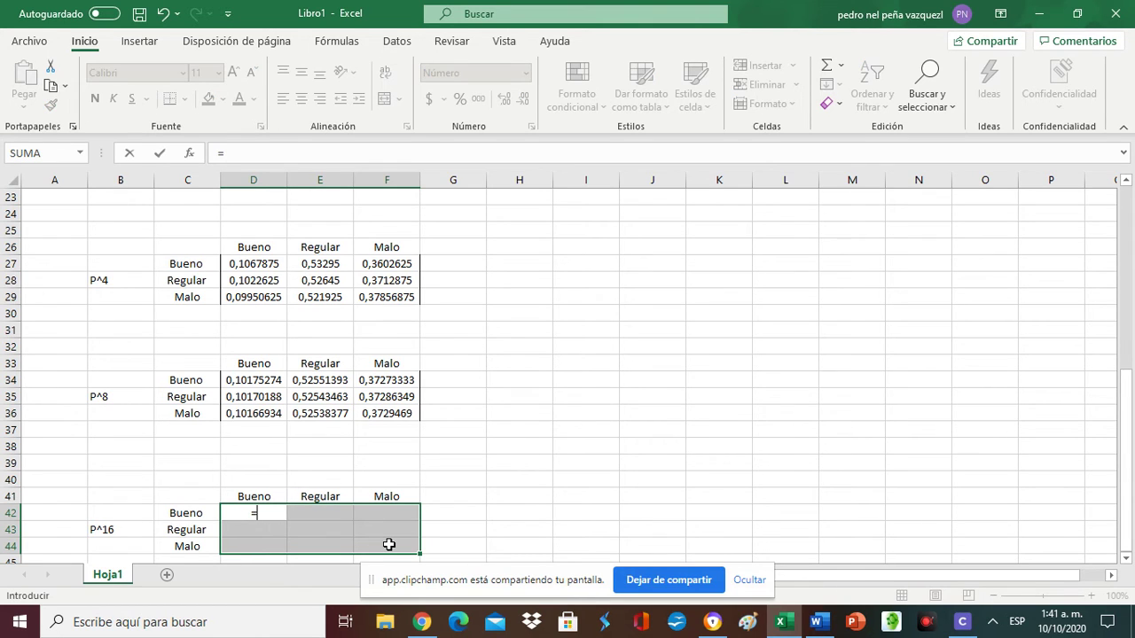
text(mm)
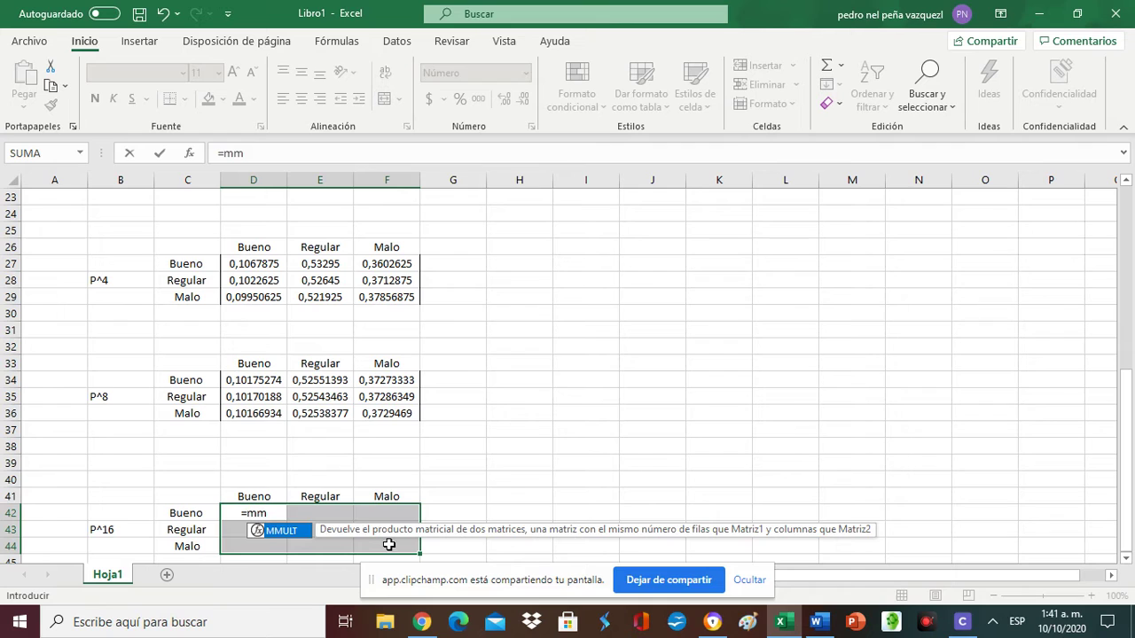
double_click(304, 532)
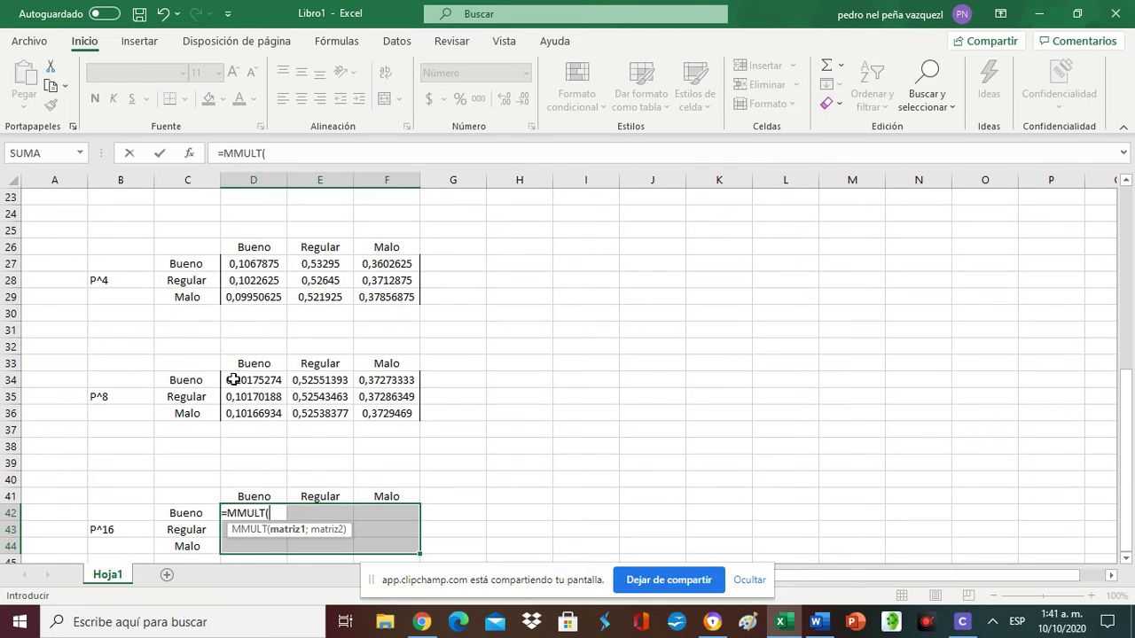
drag(232, 380, 385, 409)
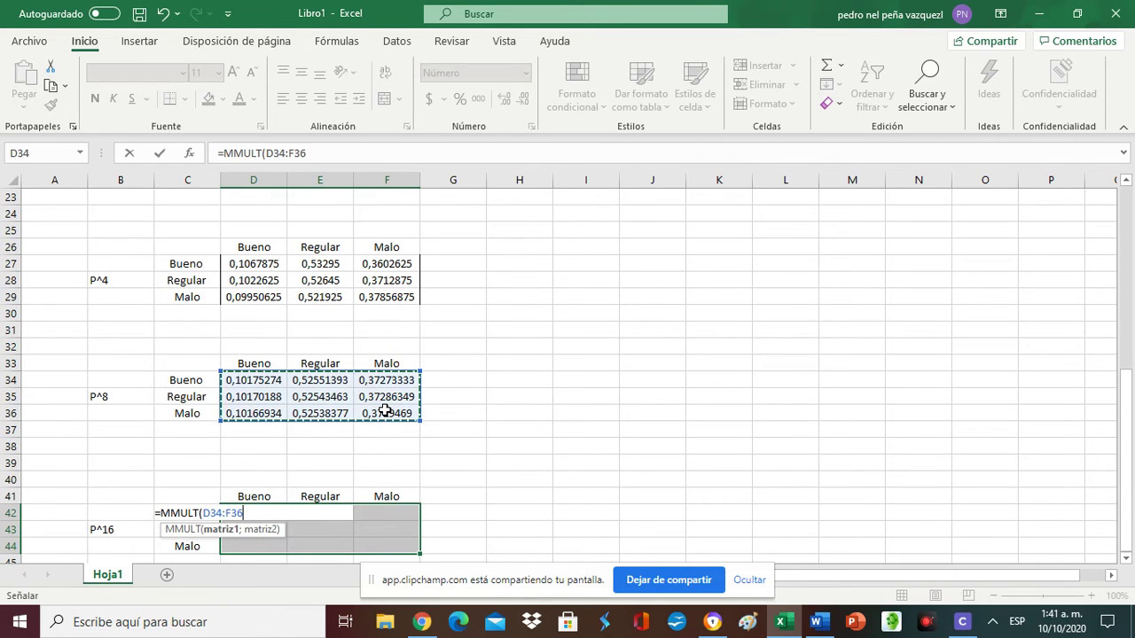
text(;)
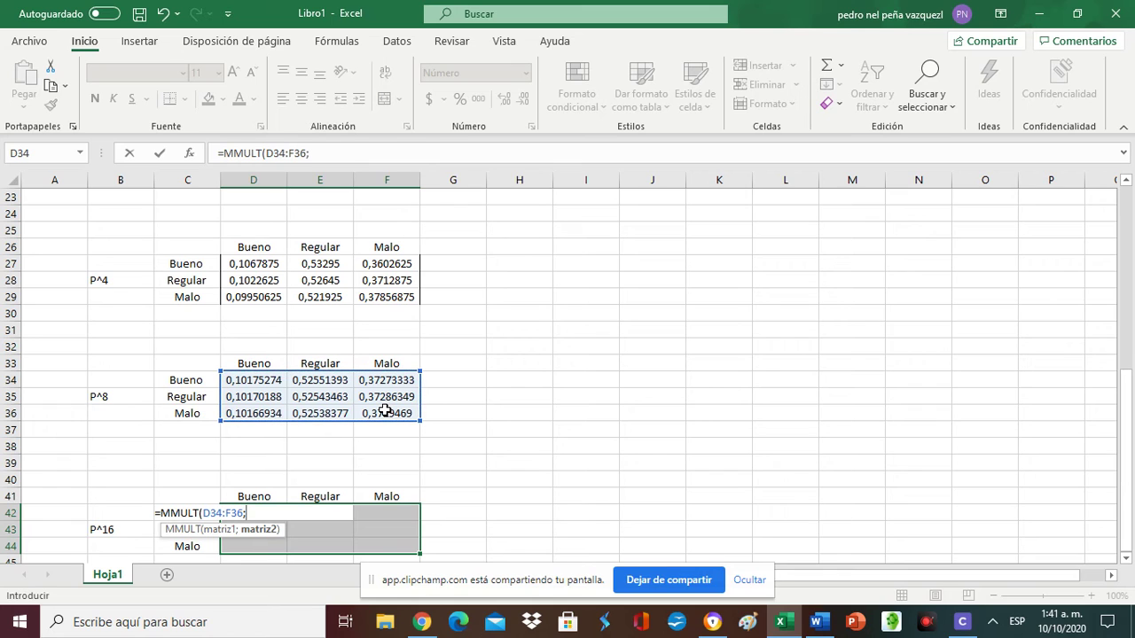
drag(248, 381, 381, 412)
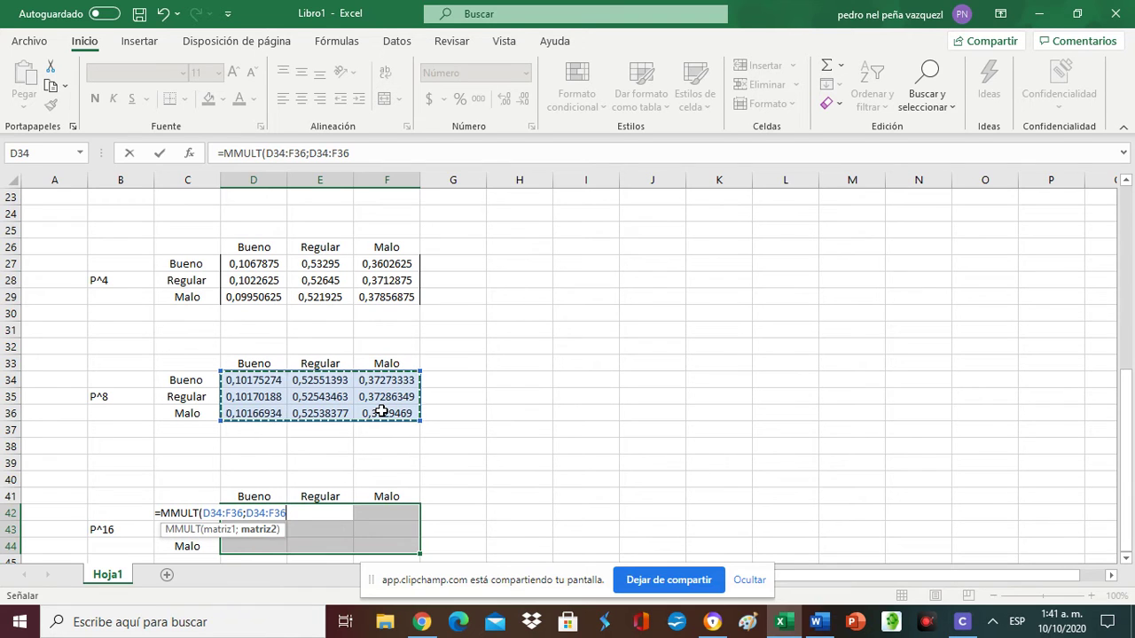
text())
key(ctrl+shift+Return)
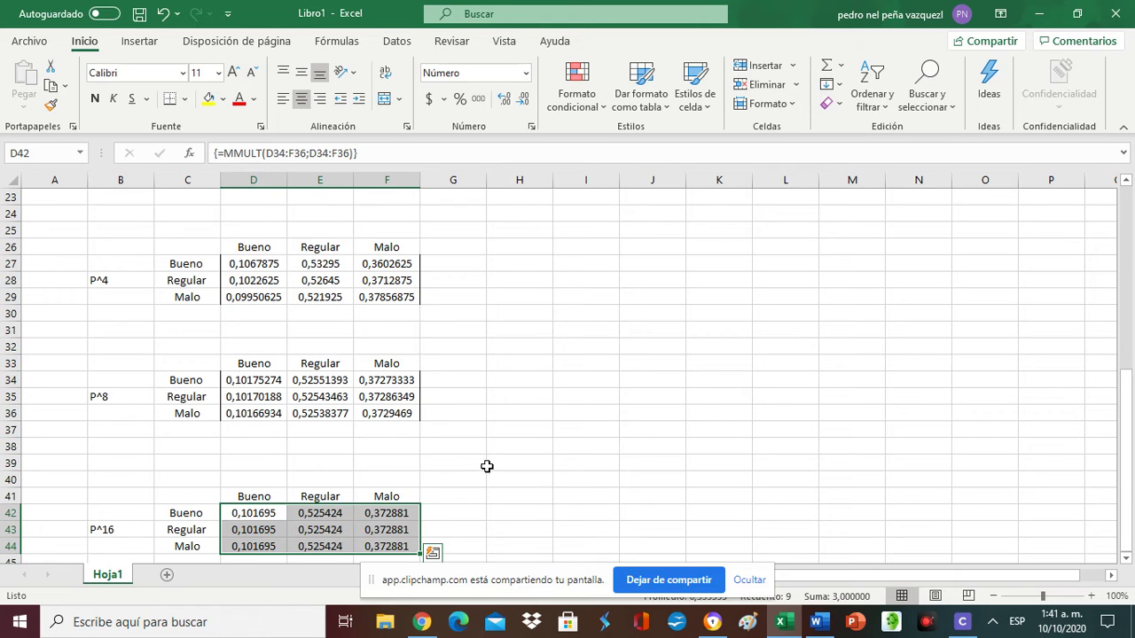
- Bring up the WolframAlpha browser window beside the Excel worksheet, with the original matrix P in view
mouse_move(1130, 474)
mouse_down()
mouse_move(1109, 301)
mouse_move(1126, 490)
mouse_up()
mouse_move(713, 622)
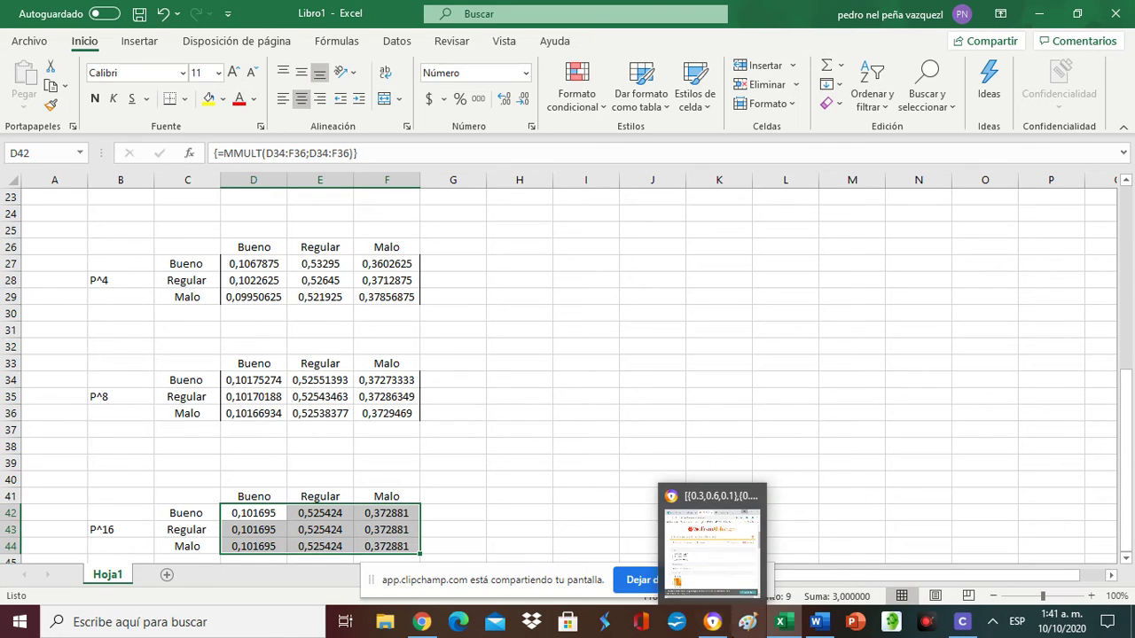
click(711, 625)
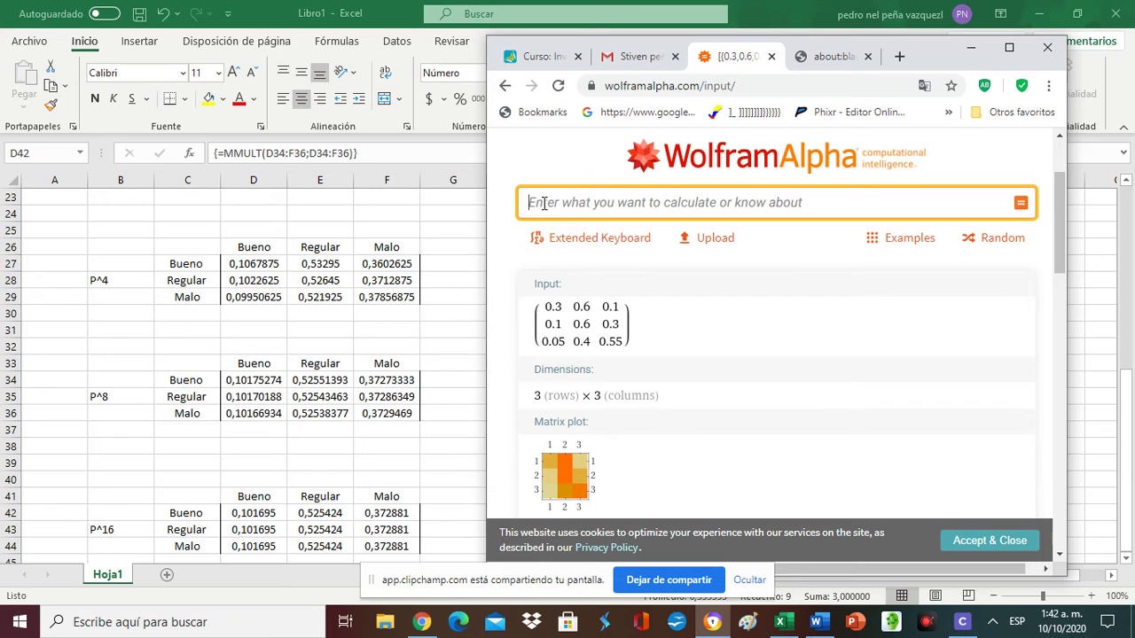
click(1124, 403)
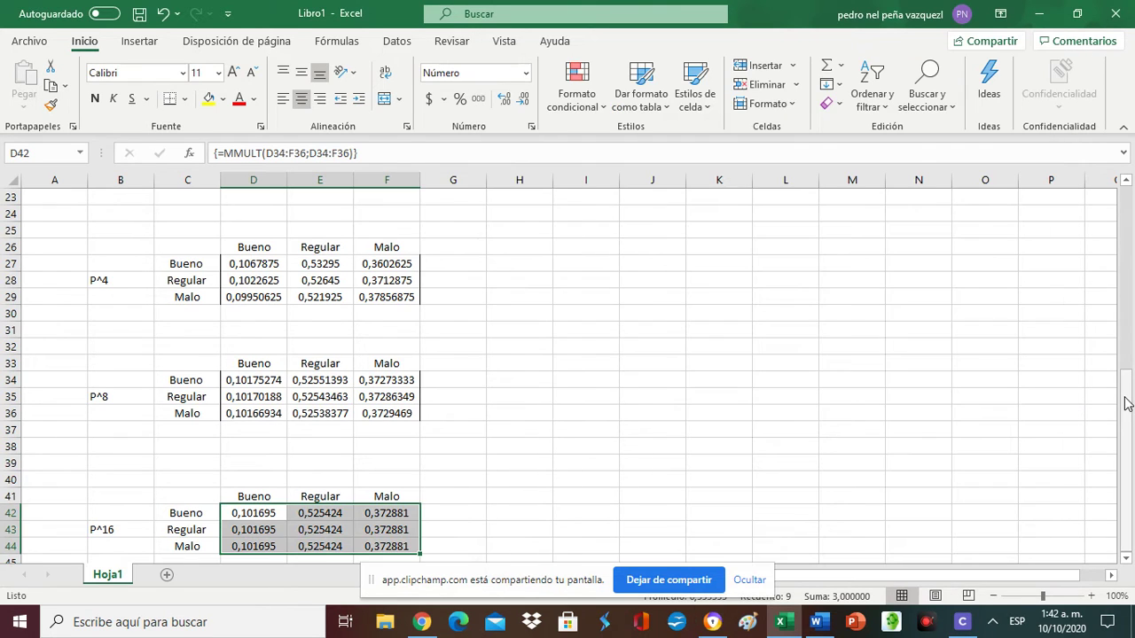
click(712, 623)
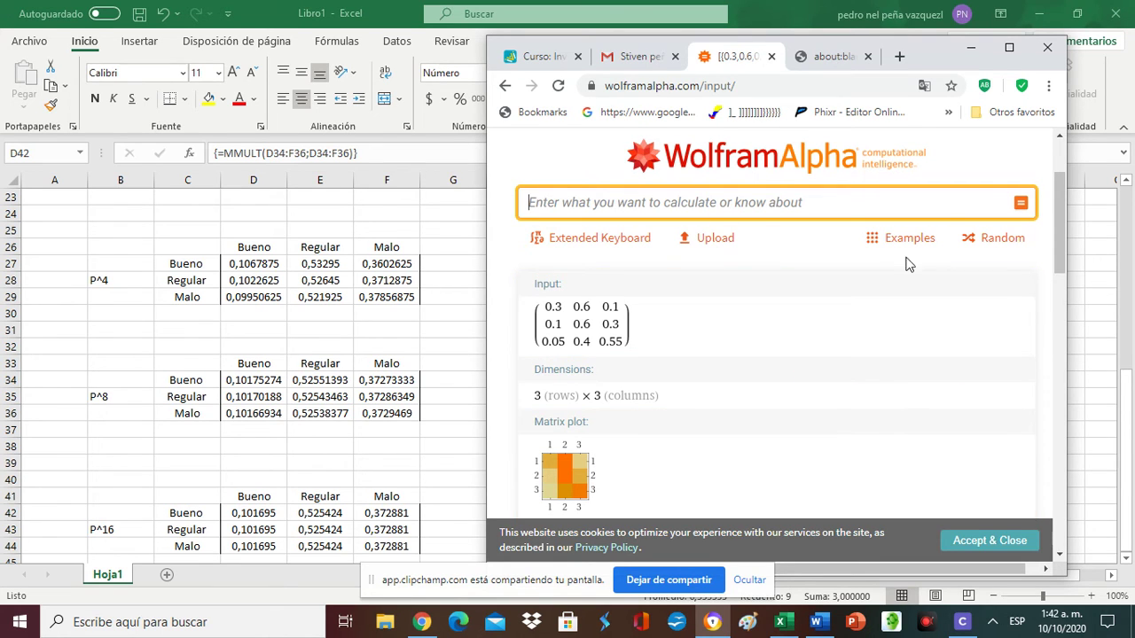
click(1127, 404)
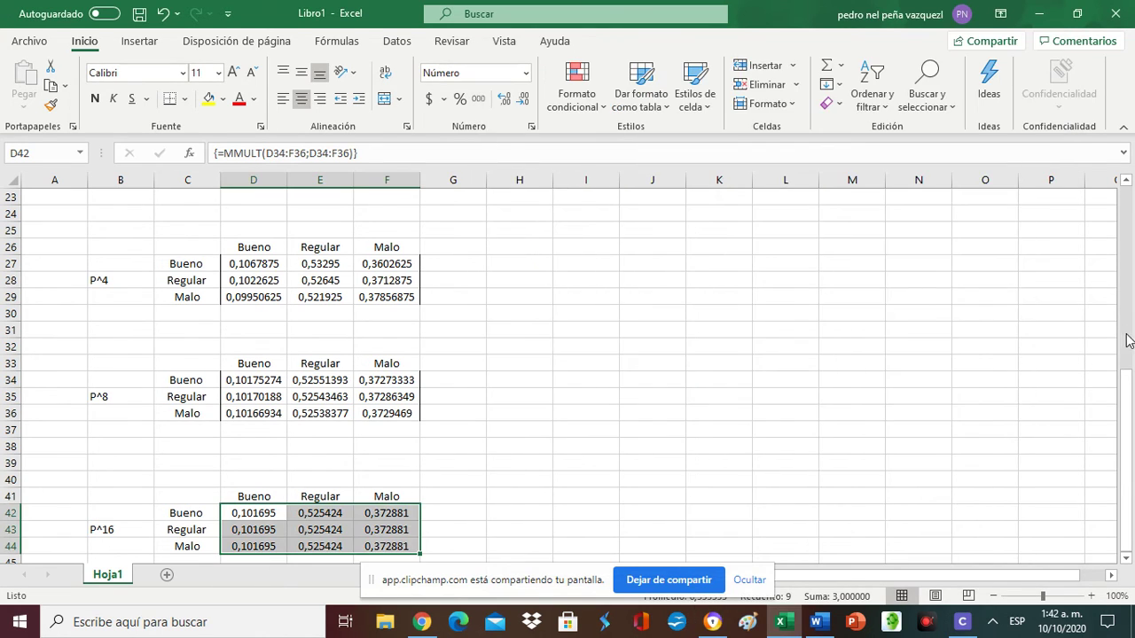
drag(1126, 376, 1110, 169)
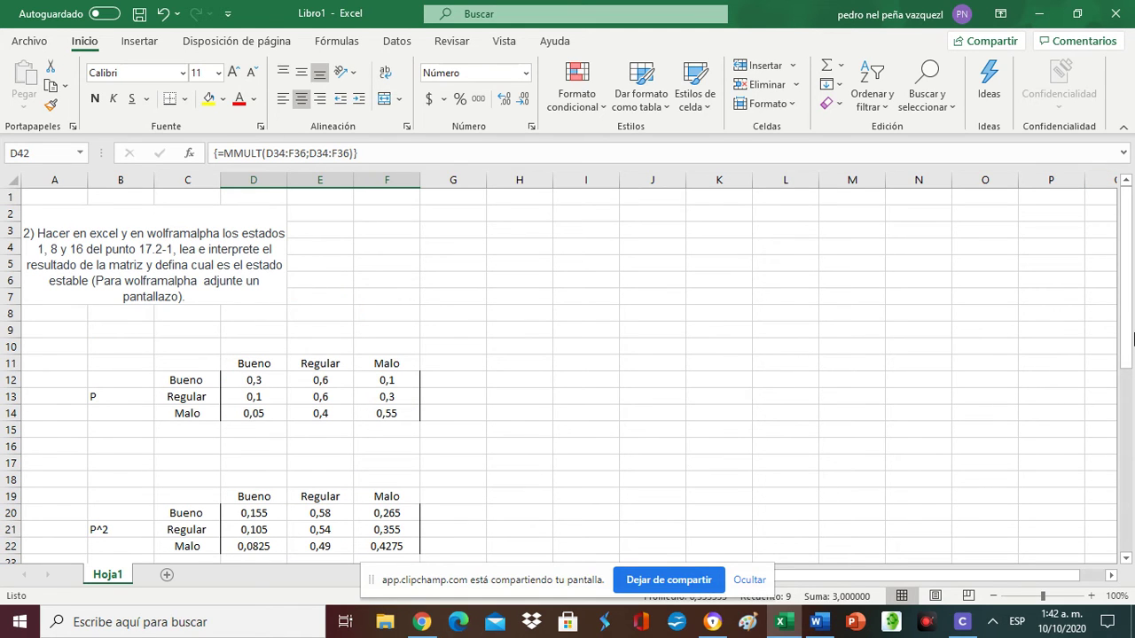
click(713, 622)
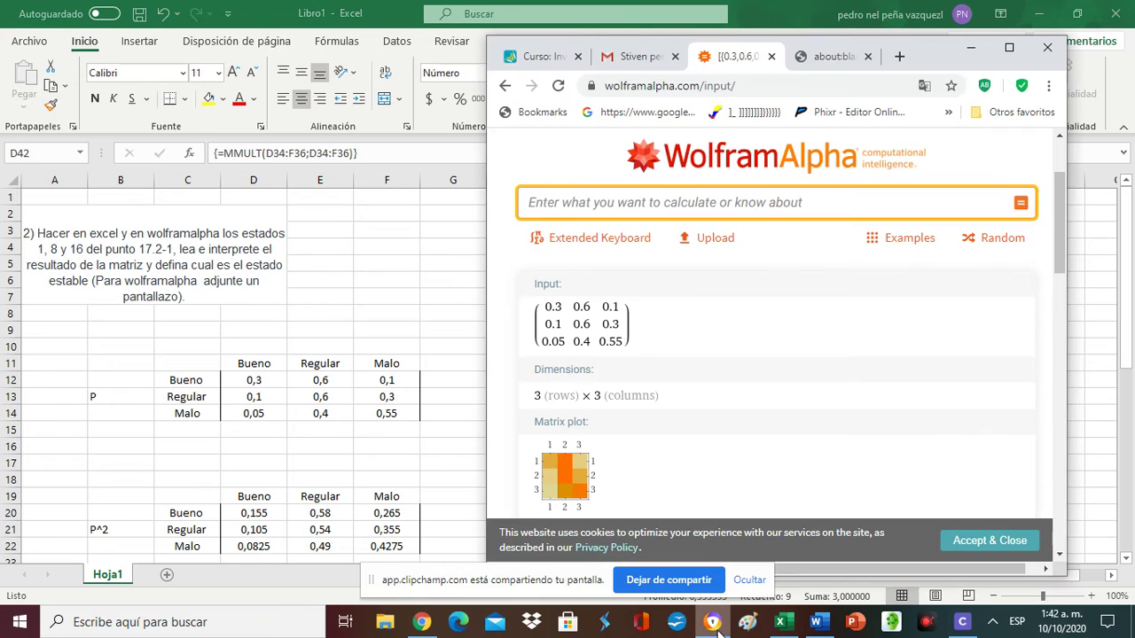
- Evaluate the transition matrix P in WolframAlpha as [{0.3,0.6,0.1},{0.1,0.6,0.3},{0.05,0.4,0.55}]
click(555, 204)
text([{)
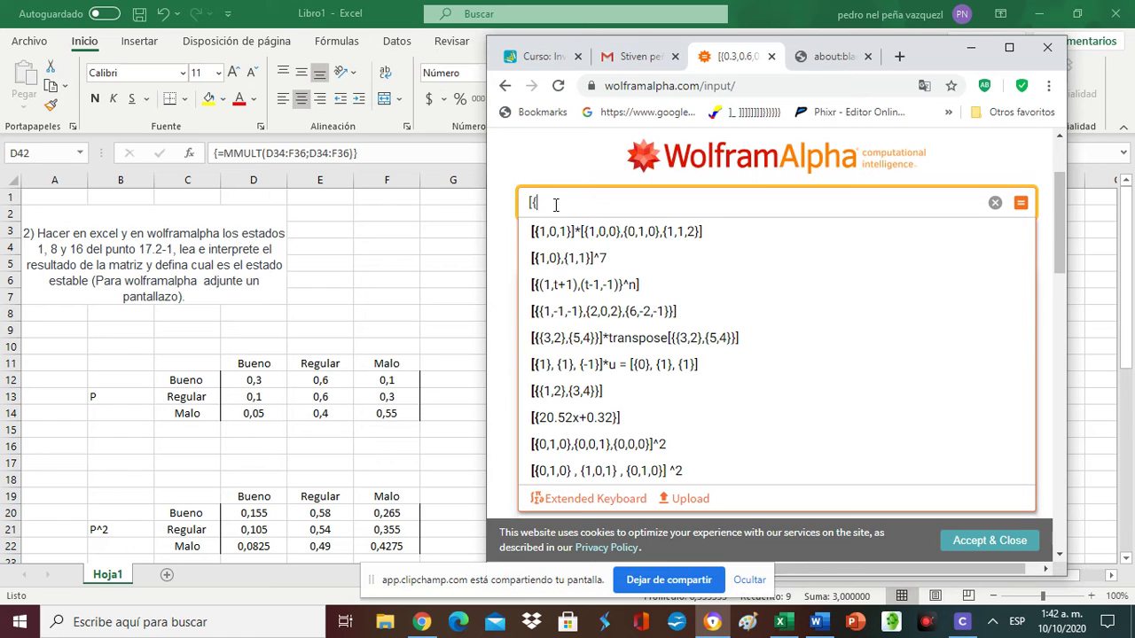
text(0.3)
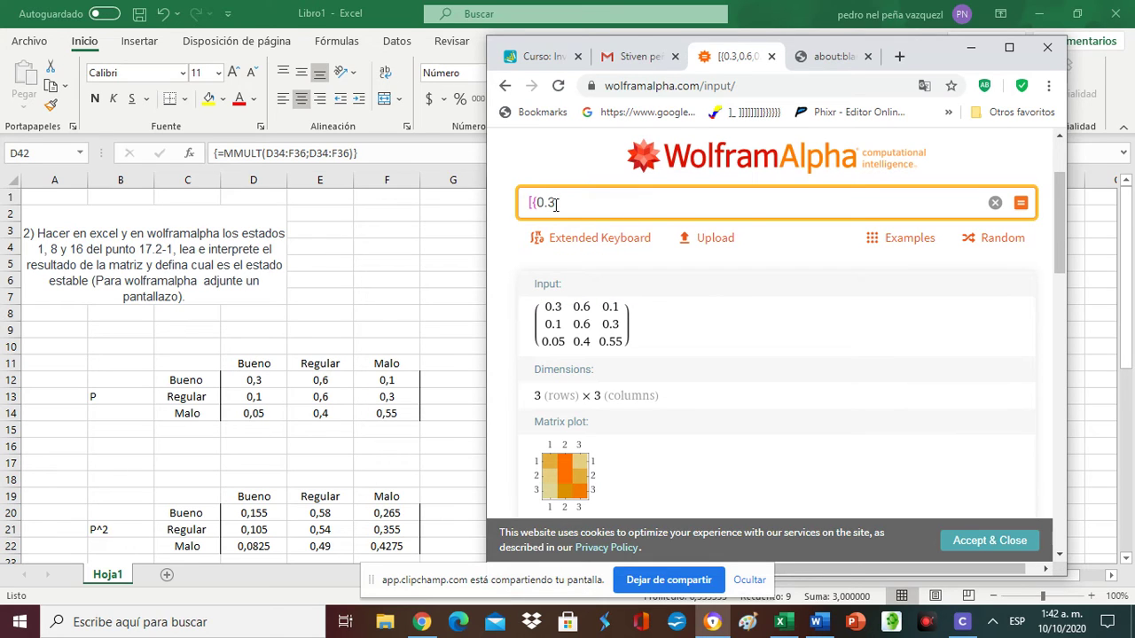
text(,0.6,0.1},{0.1)
text(,0.6)
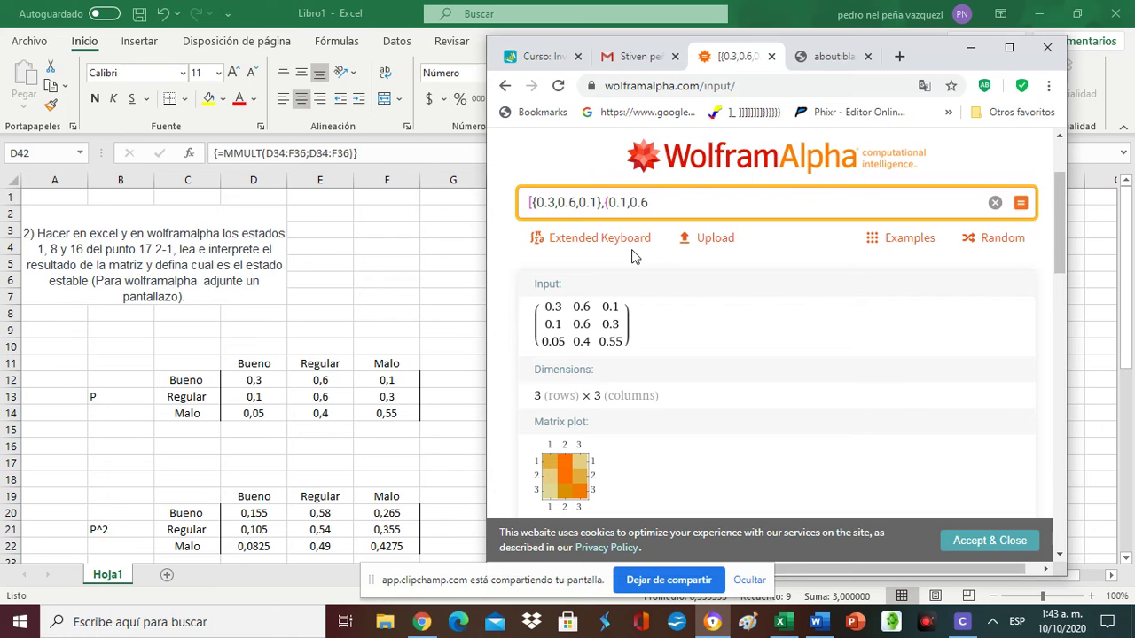
text(,0.3},{0.05,0.4,0.55)
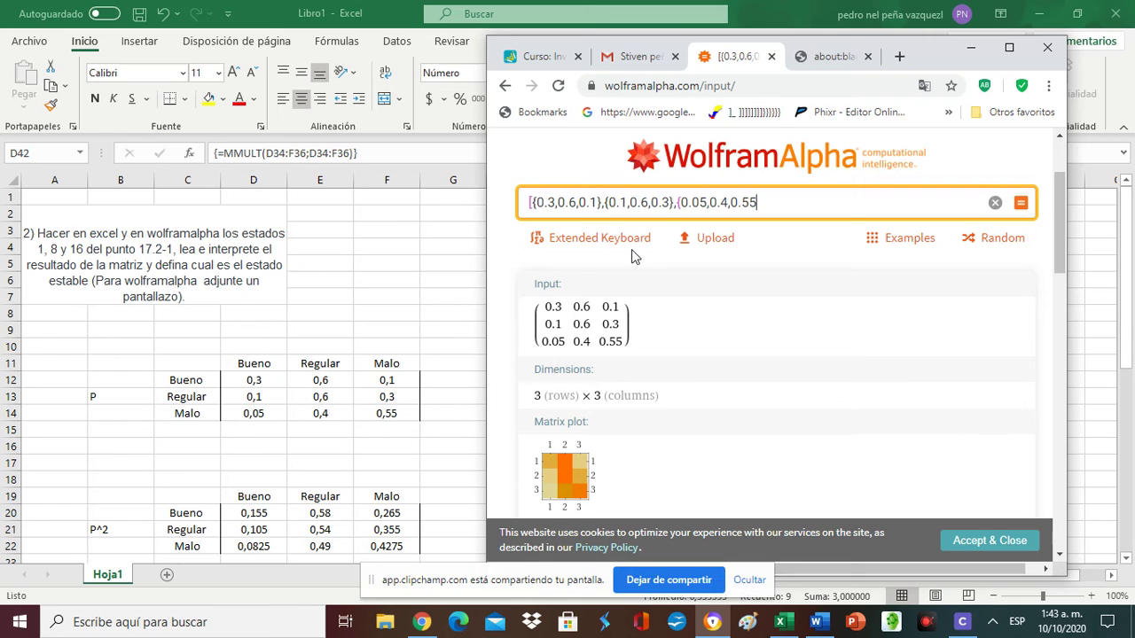
text(}})
key(Return)
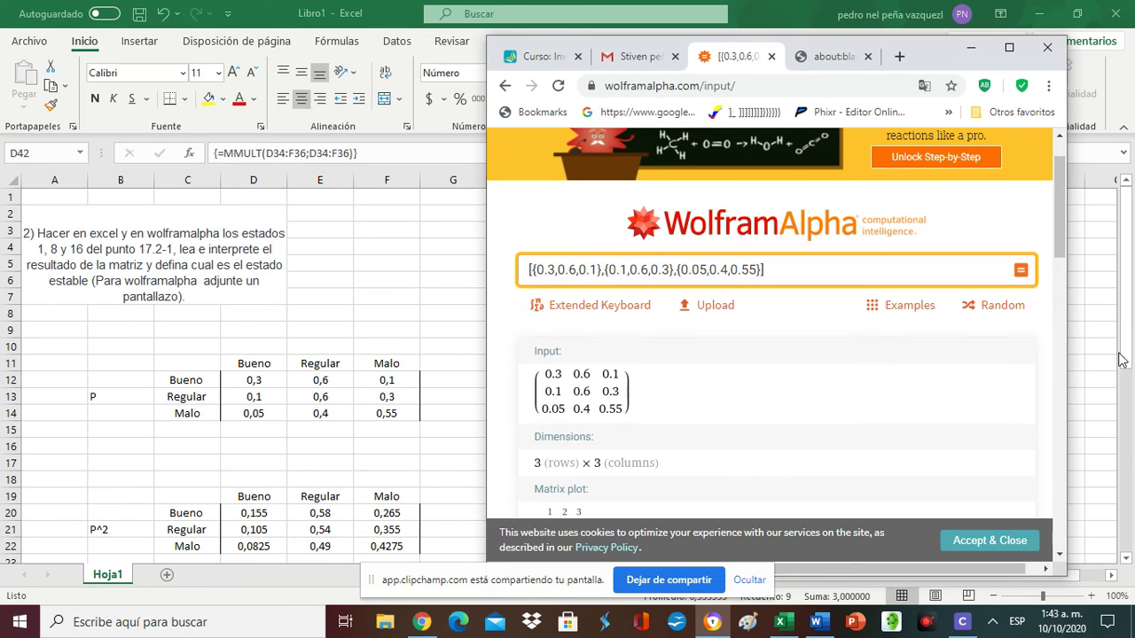
- With Excel's P^8 and P^16 tables in view, raise the WolframAlpha matrix to the power ^8 and evaluate it
click(1132, 329)
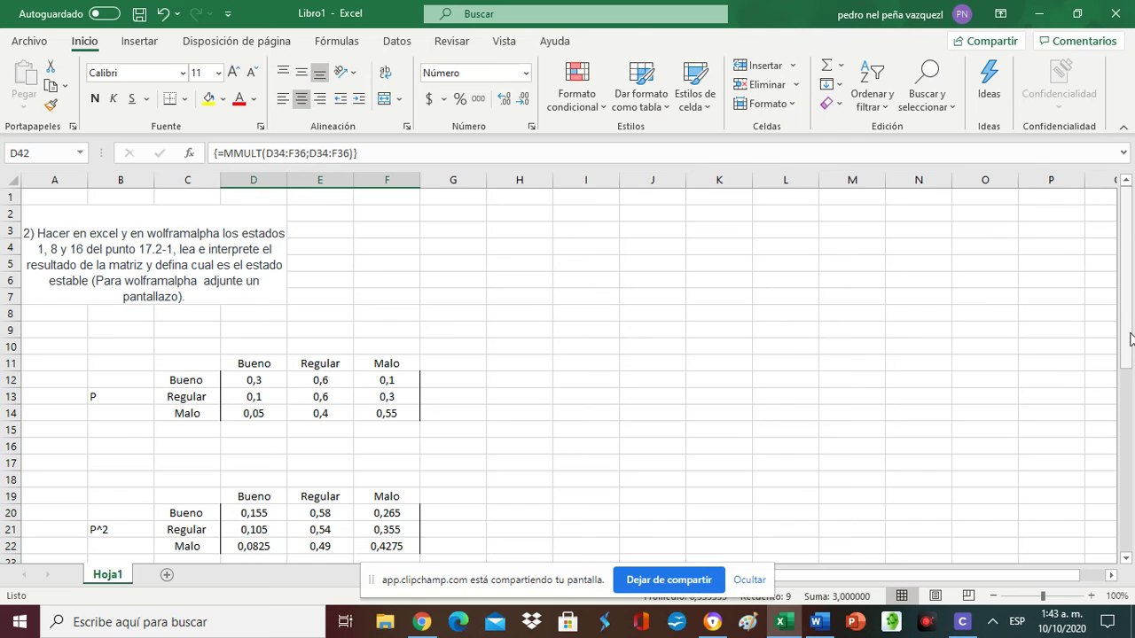
drag(1131, 334, 1115, 510)
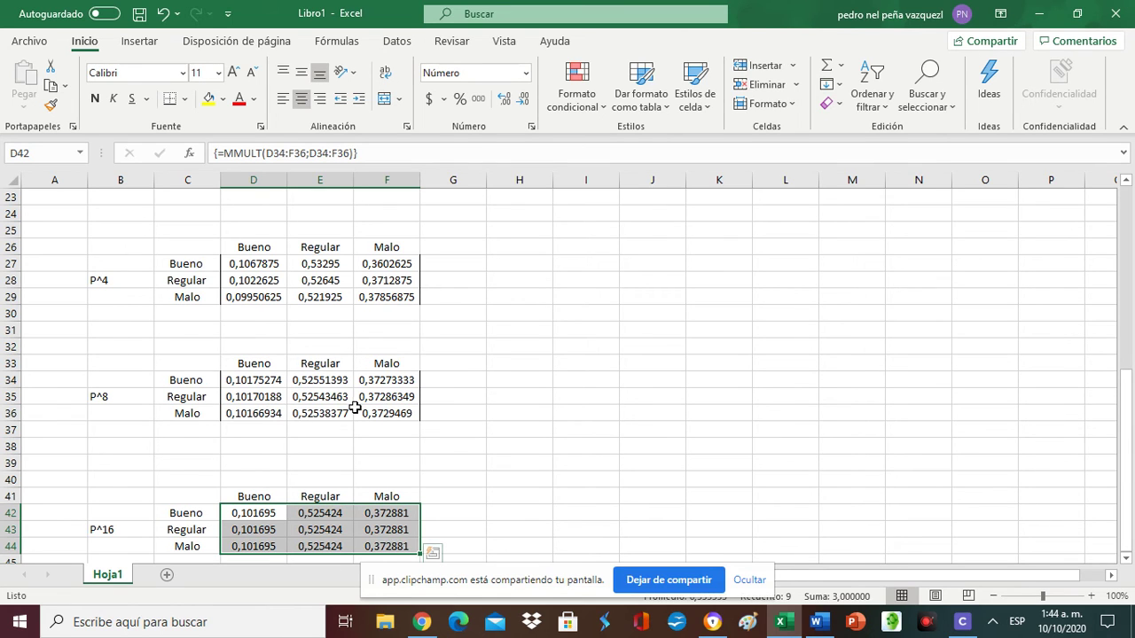
click(712, 622)
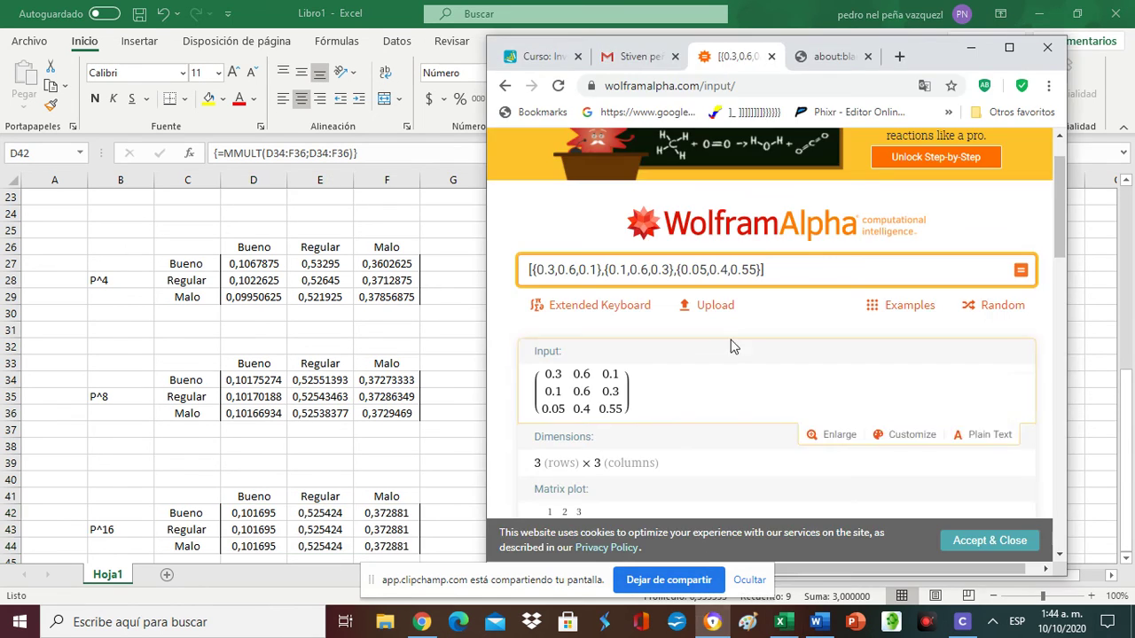
click(777, 265)
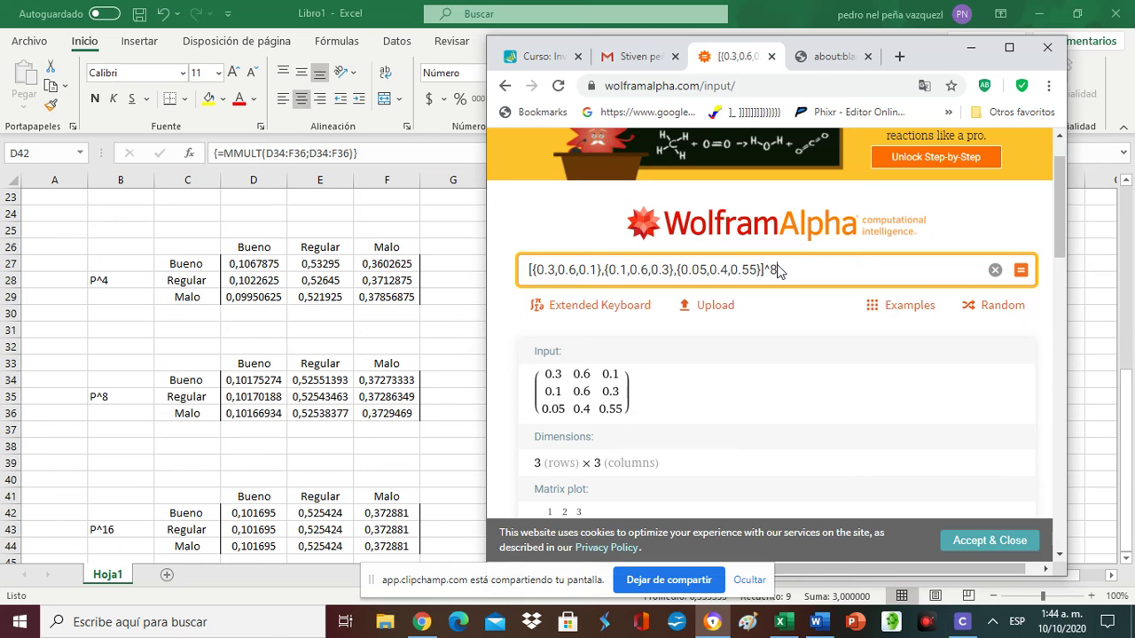
key(Return)
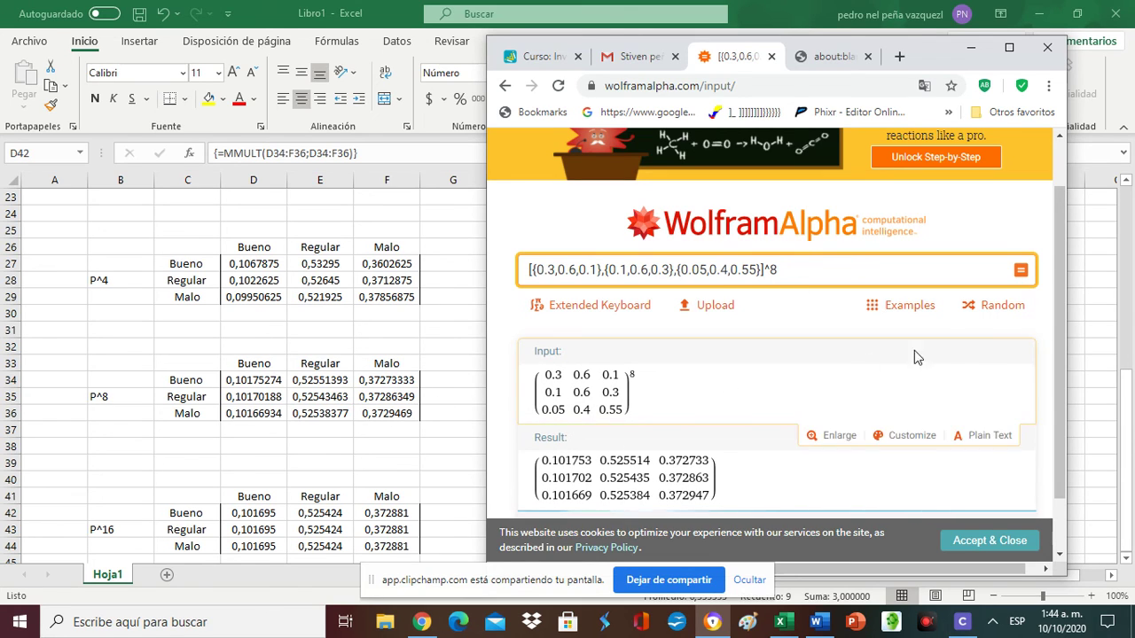
drag(1054, 322, 1055, 349)
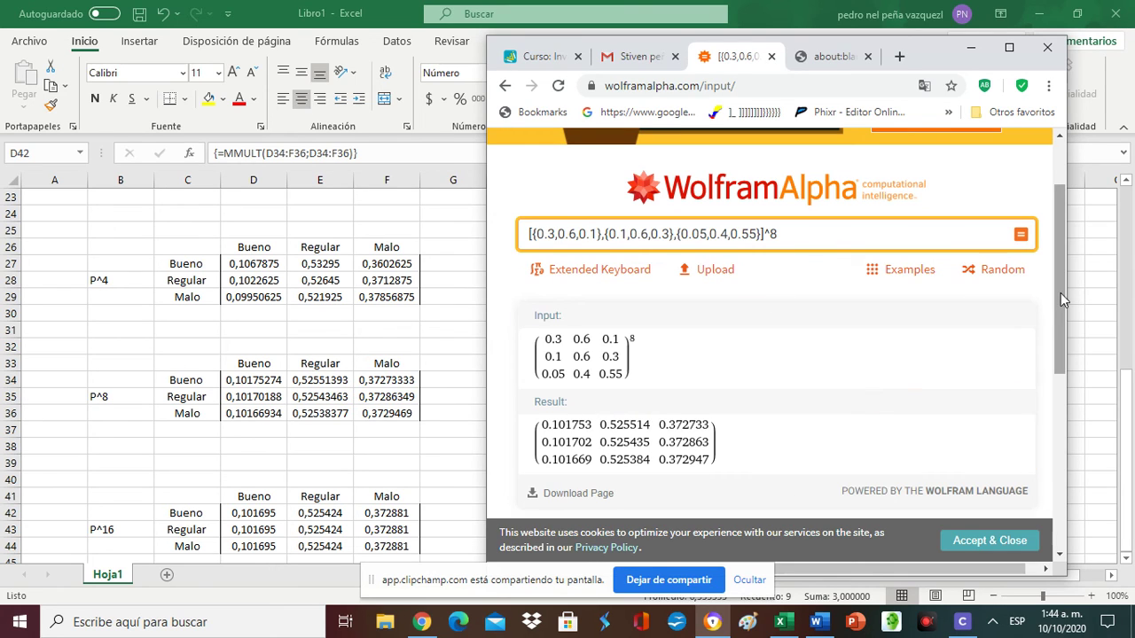
- Change the matrix exponent in WolframAlpha to ^16, evaluate it, and return to the top of the Excel worksheet
mouse_move(1060, 293)
mouse_down()
mouse_move(1056, 313)
mouse_move(1054, 298)
mouse_up()
click(796, 220)
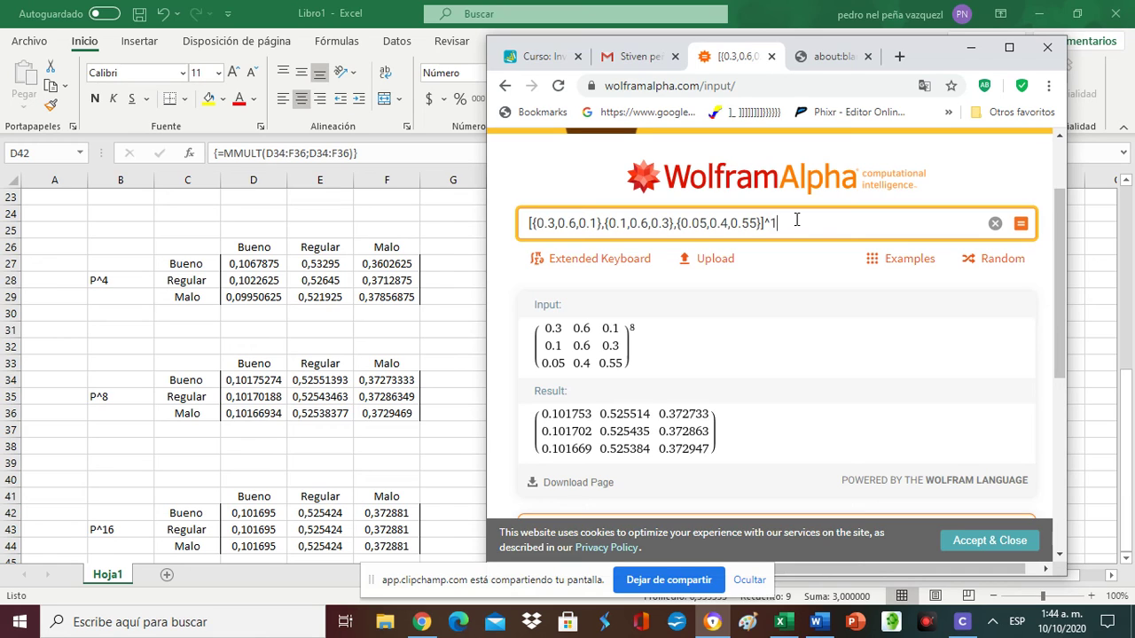
text(16)
key(Return)
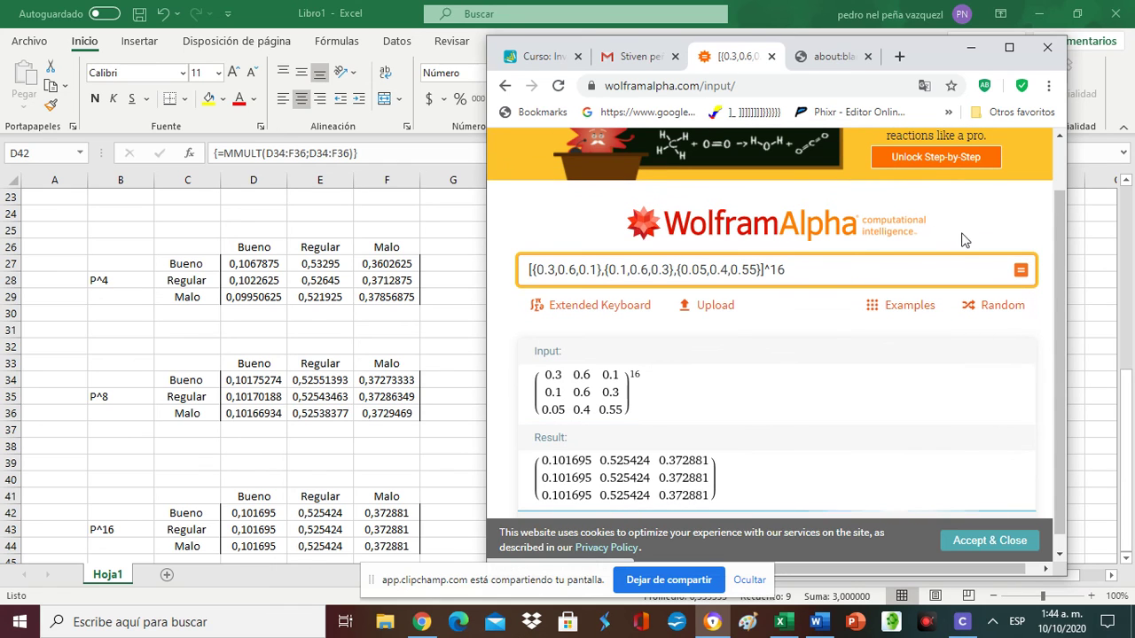
mouse_move(1061, 294)
mouse_down()
mouse_move(1059, 338)
mouse_move(1058, 317)
mouse_up()
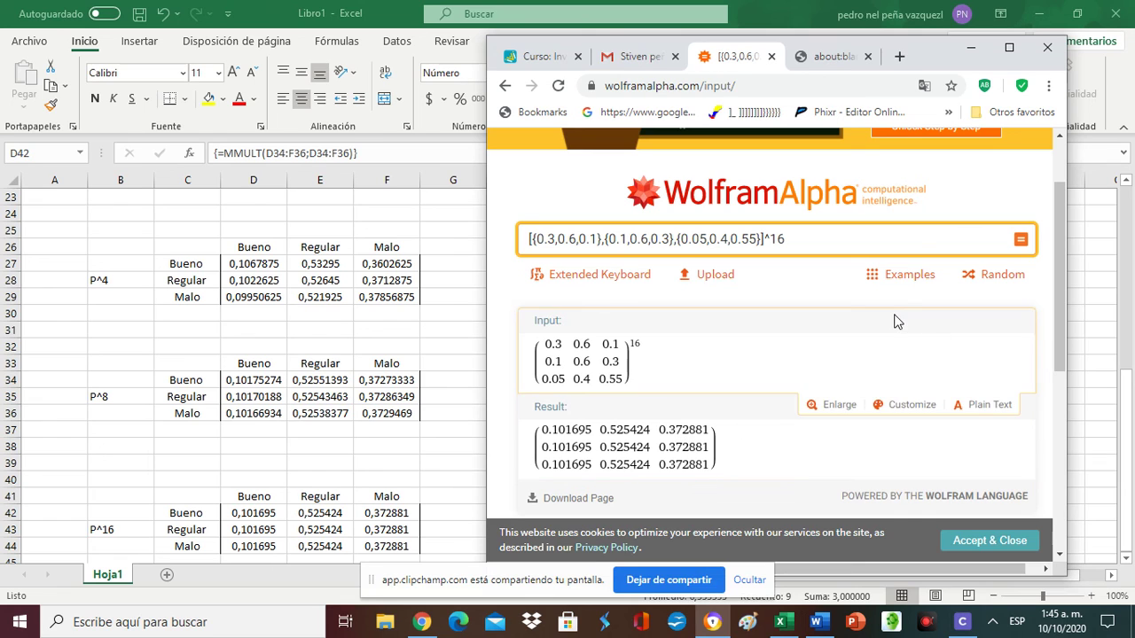
click(1129, 387)
drag(1128, 388, 1126, 204)
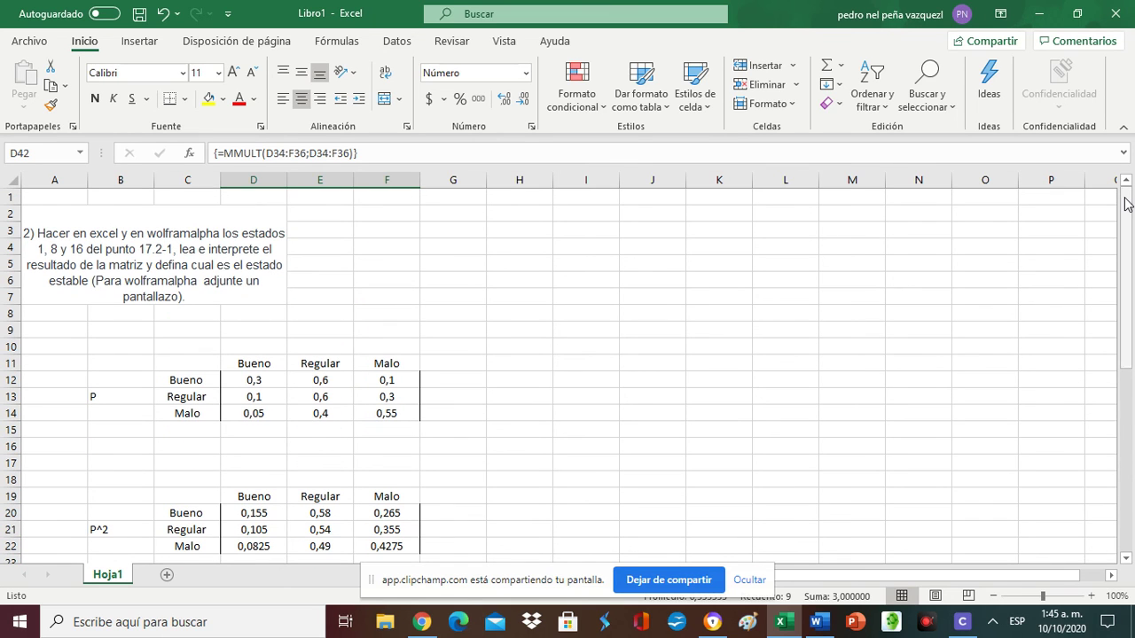